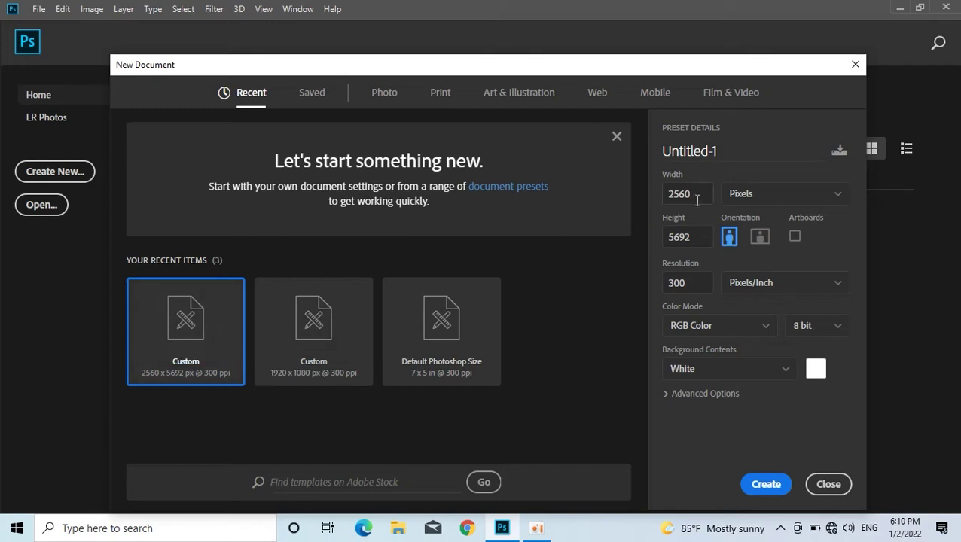
# Create a 2560×3000 px document and add a new empty layer.
pyautogui.write('3000')
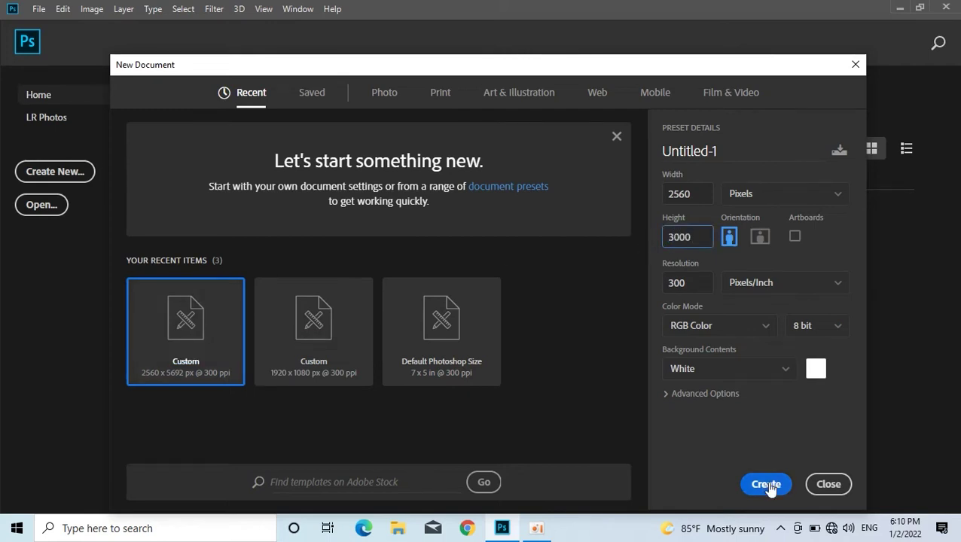
pyautogui.click(766, 483)
pyautogui.hotkey('ctrl', 'shift', 'alt', 'n')
# Pen-trace the silhouette from the left edge up the jaw, face and brow.
pyautogui.press('p')
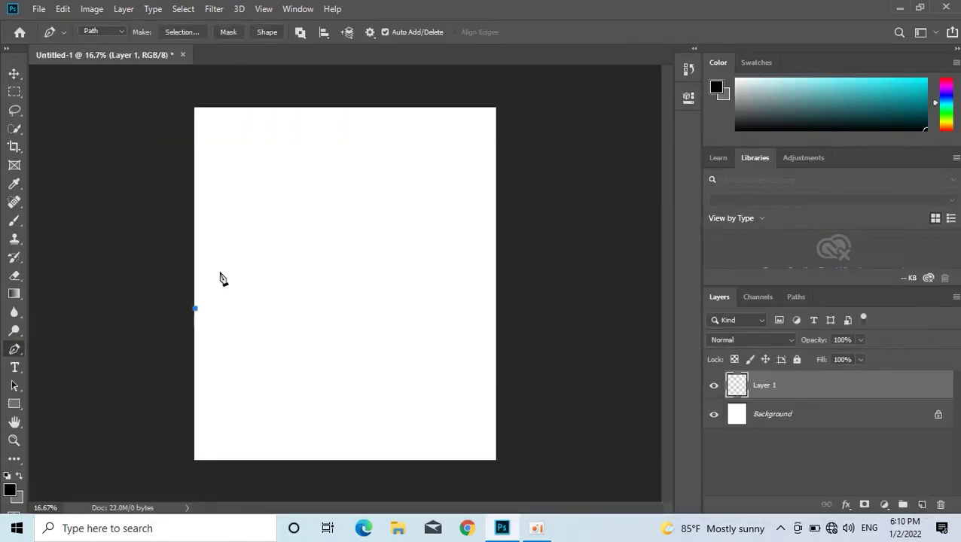
pyautogui.click(194, 352)
pyautogui.click(272, 273)
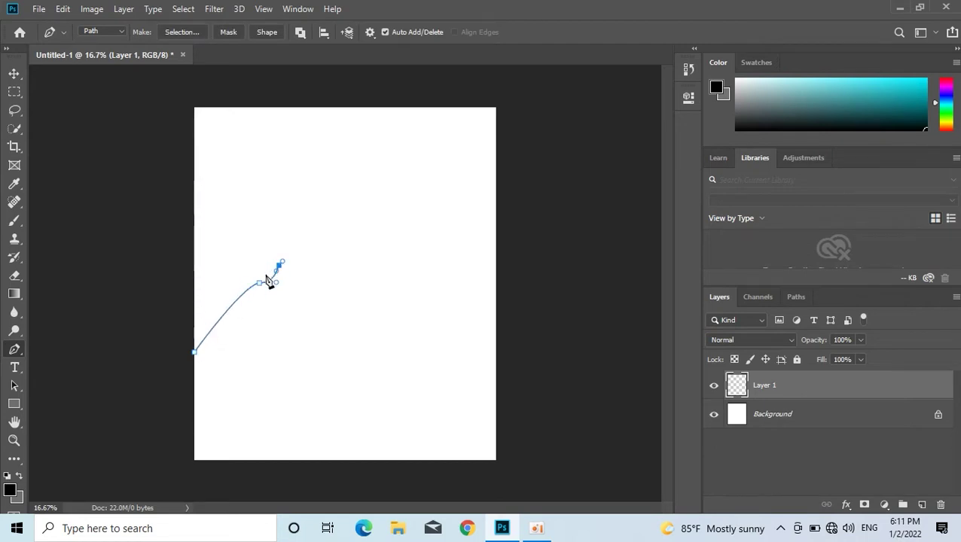
pyautogui.click(269, 250)
pyautogui.click(283, 237)
pyautogui.click(295, 215)
pyautogui.click(299, 201)
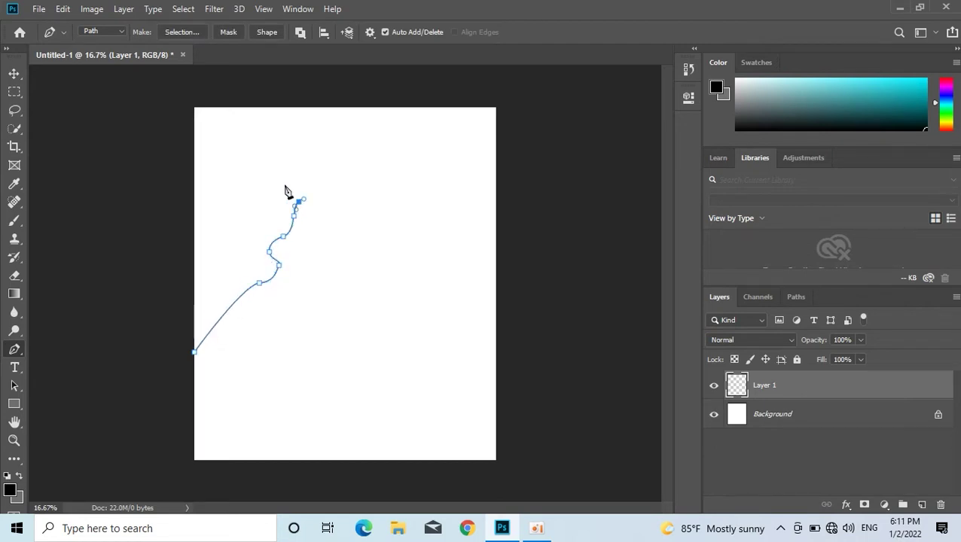
pyautogui.moveTo(289, 160); pyautogui.dragTo(289, 143)
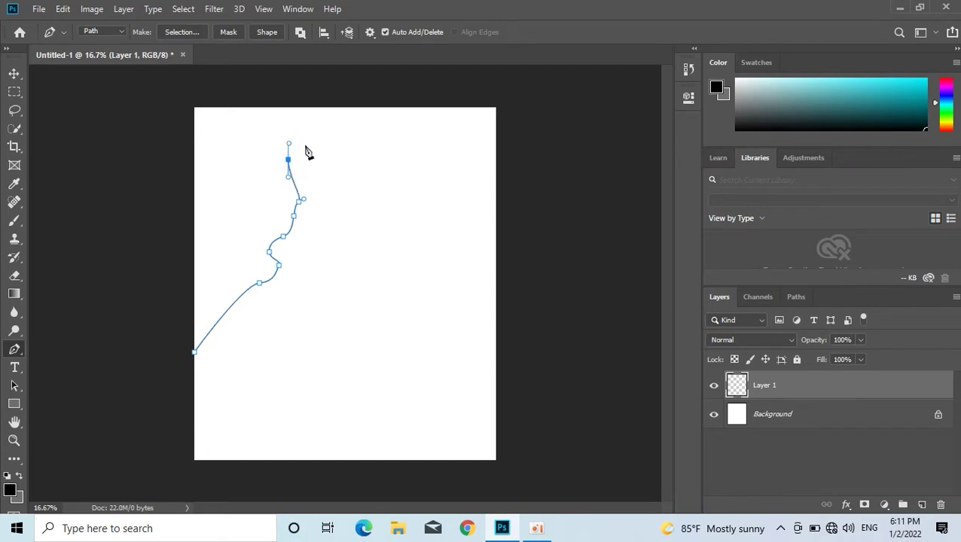
pyautogui.hotkey('ctrl', '+')
pyautogui.scroll(3, 452, 279)
# Curve the outline across the top of the head and down its right side.
pyautogui.moveTo(232, 129); pyautogui.dragTo(277, 133)
pyautogui.moveTo(365, 134); pyautogui.dragTo(385, 163)
pyautogui.moveTo(434, 232); pyautogui.dragTo(434, 249)
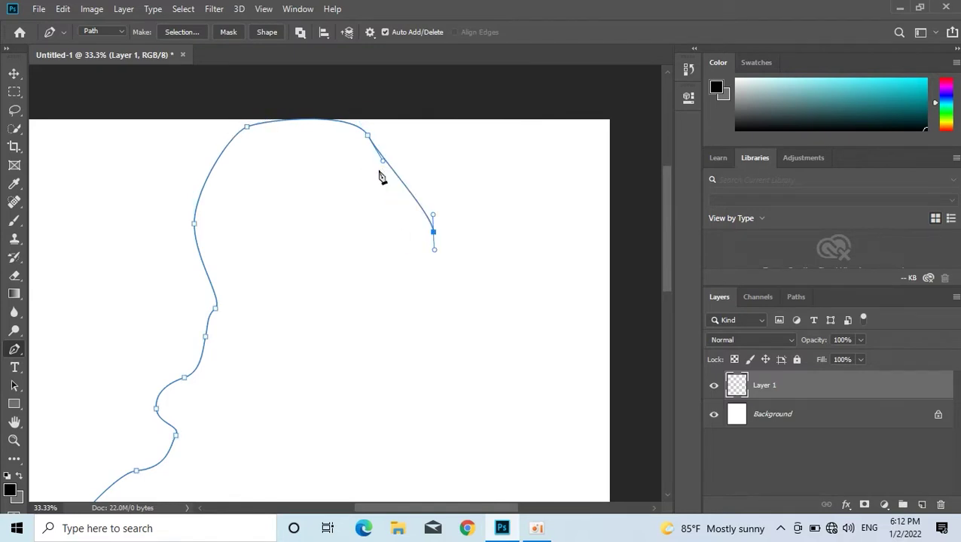
pyautogui.moveTo(384, 162); pyautogui.dragTo(382, 143)
pyautogui.moveTo(248, 126); pyautogui.dragTo(253, 131)
pyautogui.moveTo(410, 305); pyautogui.dragTo(407, 319)
# Continue the outline down the shoulder and close it along the bottom.
pyautogui.click(443, 342)
pyautogui.click(476, 418)
pyautogui.click(487, 483)
pyautogui.moveTo(668, 241); pyautogui.dragTo(668, 279)
pyautogui.click(491, 442)
pyautogui.click(495, 482)
pyautogui.hotkey('ctrl', '-')
pyautogui.click(94, 443)
# Fill the silhouette path's selection with solid black, then deselect.
pyautogui.hotkey('ctrl', 'Return')
pyautogui.press('x')
pyautogui.hotkey('ctrl', 'BackSpace')
pyautogui.hotkey('ctrl', 'd')
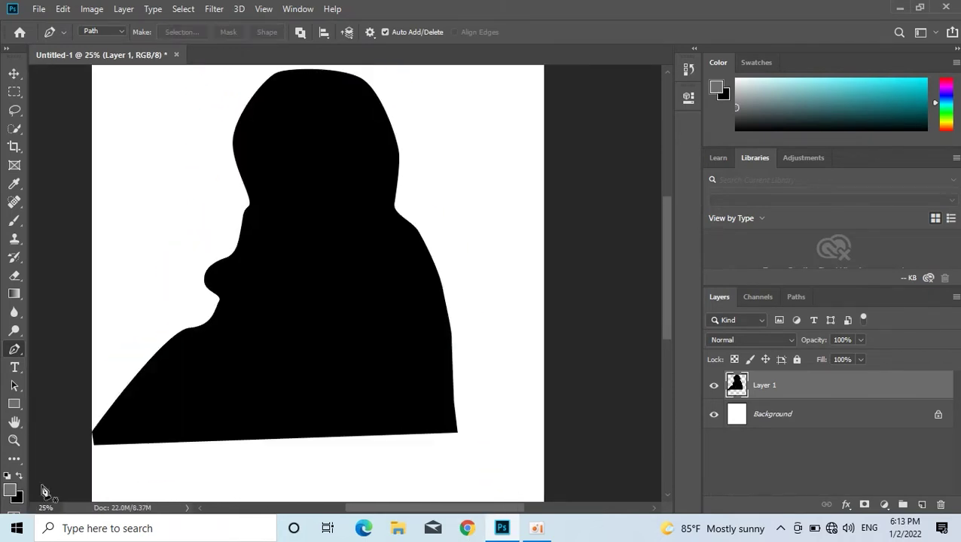
# Pen a small hook shape inside the head and make it a selection.
pyautogui.click(356, 157)
pyautogui.click(367, 153)
pyautogui.hotkey('ctrl', '+')
pyautogui.scroll(1, 431, 223)
pyautogui.click(391, 243)
pyautogui.click(378, 262)
pyautogui.hotkey('ctrl', 'Return')
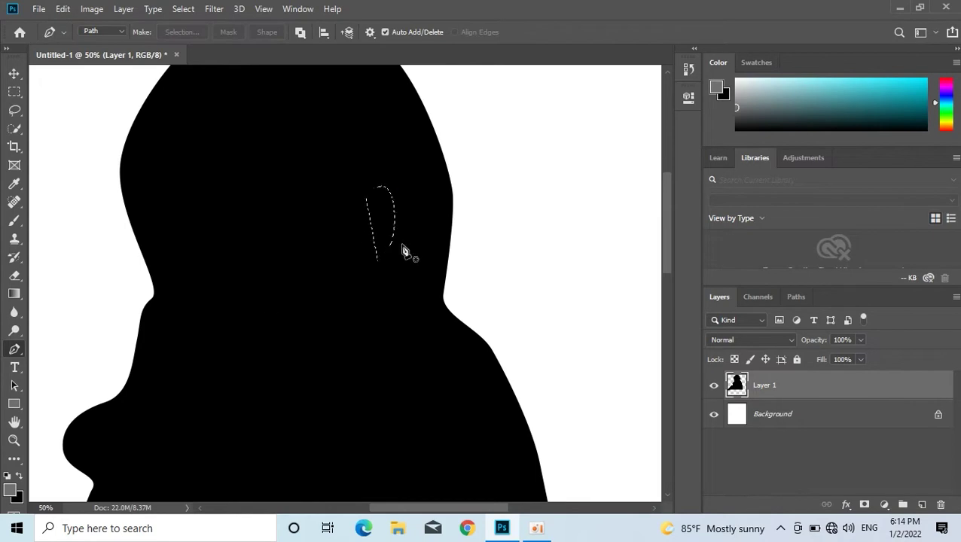
# Fill the hook selection with dark grey on a new layer, then deselect.
pyautogui.click(922, 505)
pyautogui.click(18, 498)
pyautogui.click(590, 95)
pyautogui.hotkey('ctrl', 'BackSpace')
pyautogui.hotkey('ctrl', 'd')
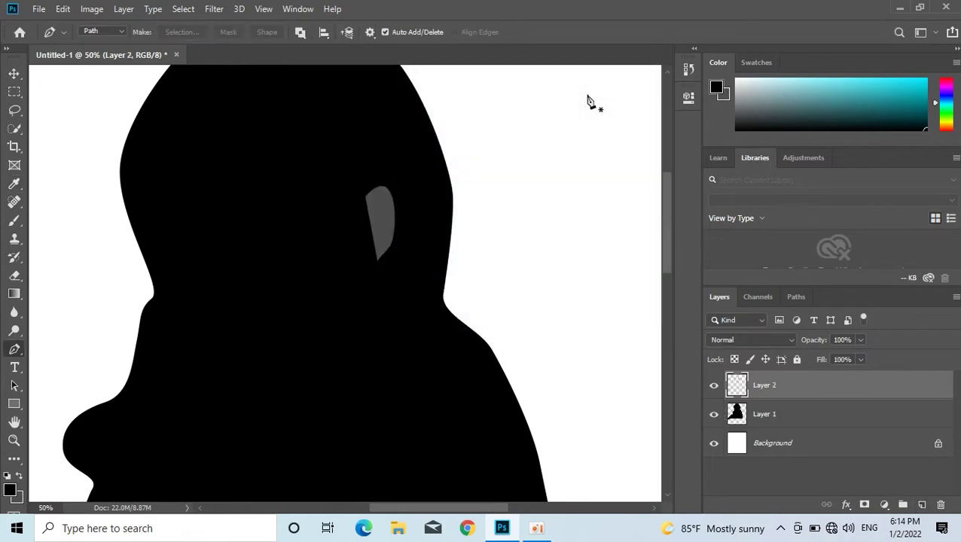
# Fade the grey shape's lower part with a 200 px eraser at 73% opacity.
pyautogui.press('e')
pyautogui.press('[')
pyautogui.press('[')
pyautogui.press('[')
pyautogui.moveTo(349, 202); pyautogui.dragTo(350, 257)
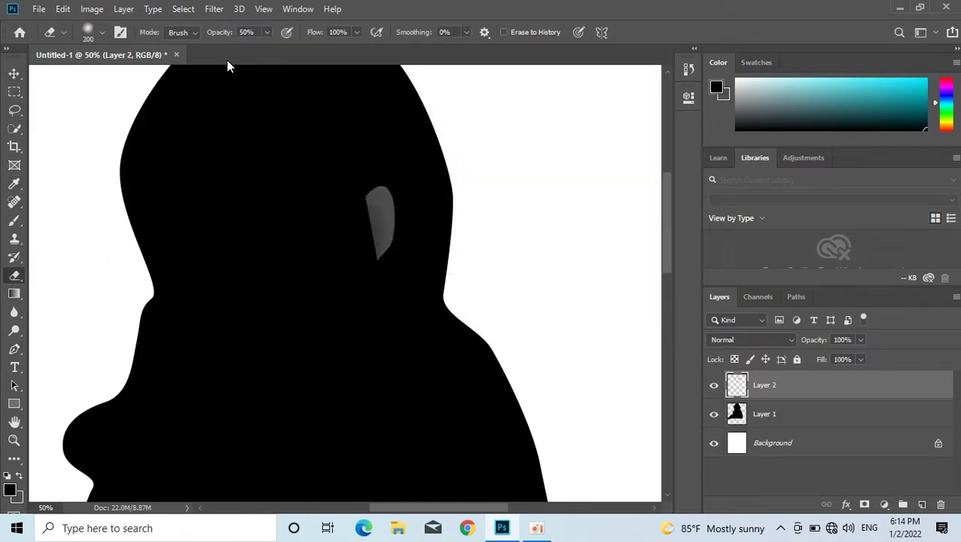
pyautogui.press('7')
pyautogui.press('3')
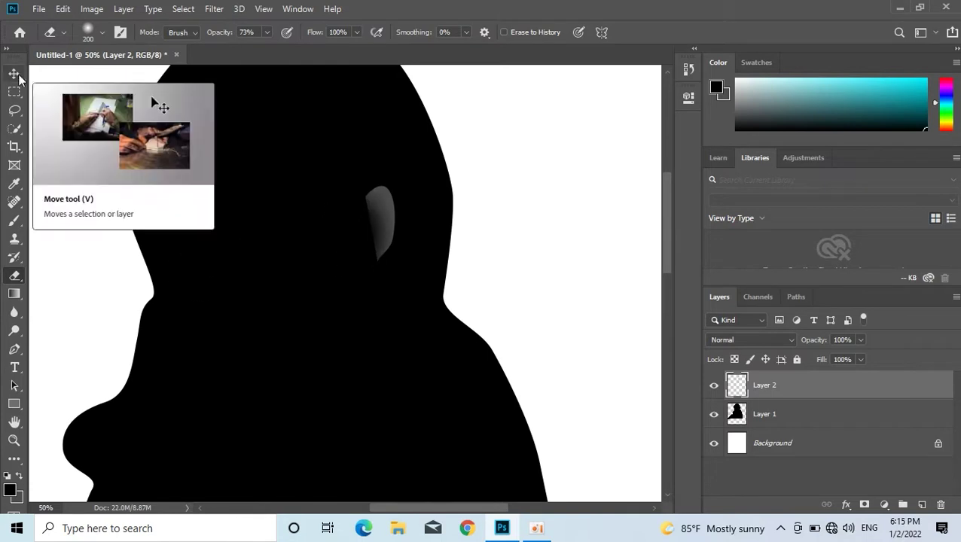
pyautogui.click(14, 73)
pyautogui.press('b')
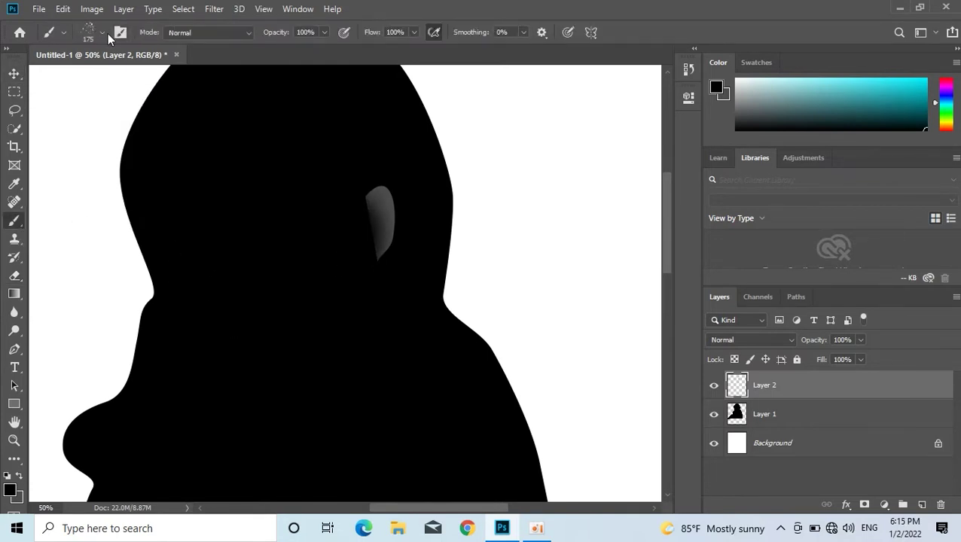
# Choose a Real Oils preset for the Mixer Brush.
pyautogui.rightClick(64, 69)
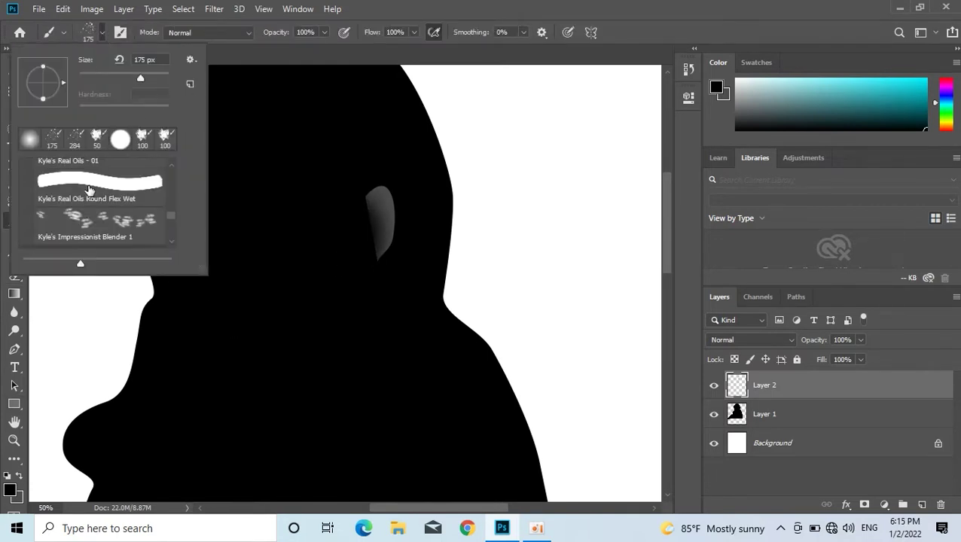
pyautogui.hotkey('shift', 'b')
pyautogui.click(132, 218)
pyautogui.scroll(-1, 132, 218)
pyautogui.click(98, 226)
pyautogui.press('Return')
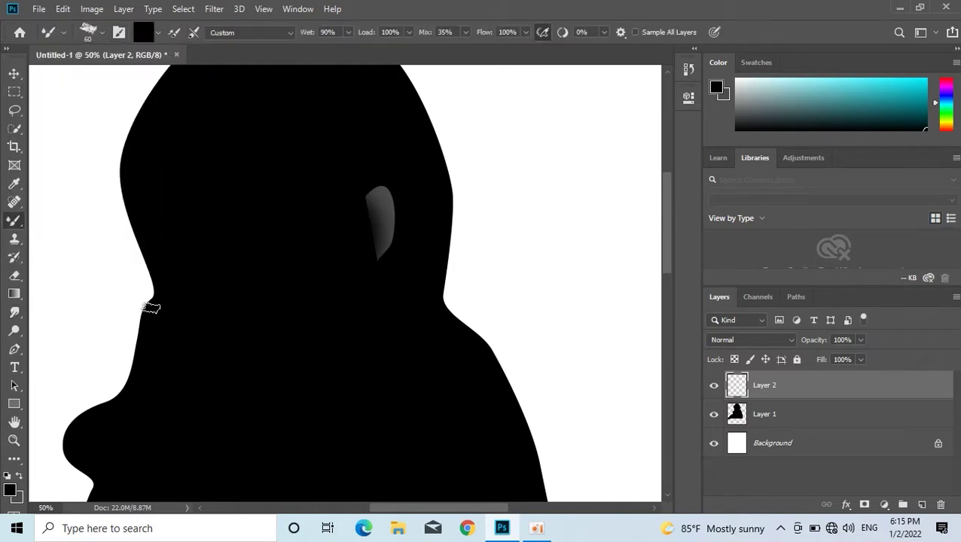
pyautogui.scroll(-2, 158, 315)
# Set the foreground colour to white (ffffff) and add a new layer.
pyautogui.click(10, 490)
pyautogui.write('ffffff')
pyautogui.press('Return')
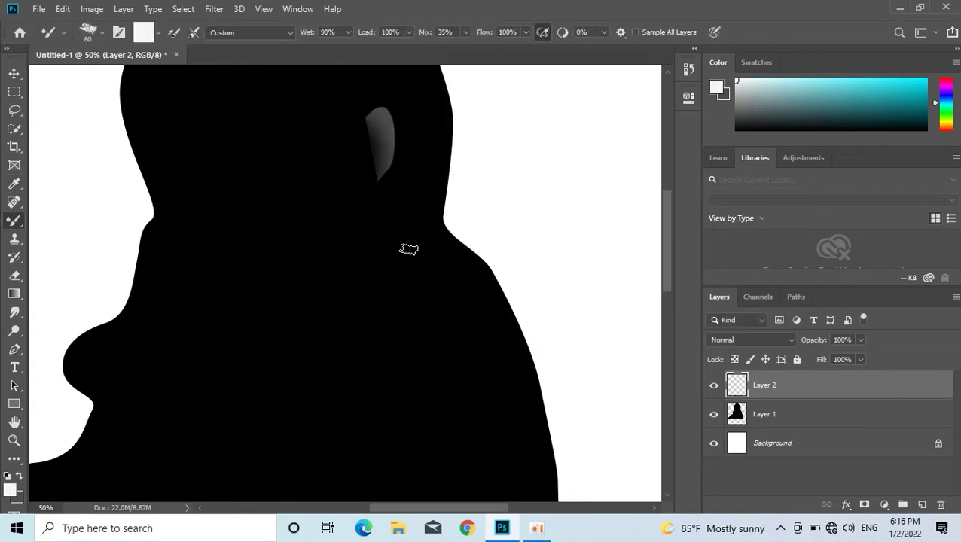
pyautogui.hotkey('ctrl', 'shift', 'alt', 'n')
pyautogui.hotkey('shift', 'b')
# Select the Ultimate Pastel Palooza brush at 64% opacity.
pyautogui.rightClick(14, 220)
pyautogui.click(61, 220)
pyautogui.click(87, 31)
pyautogui.scroll(-2, 100, 203)
pyautogui.click(100, 183)
pyautogui.press('6')
pyautogui.press('4')
pyautogui.press('Return')
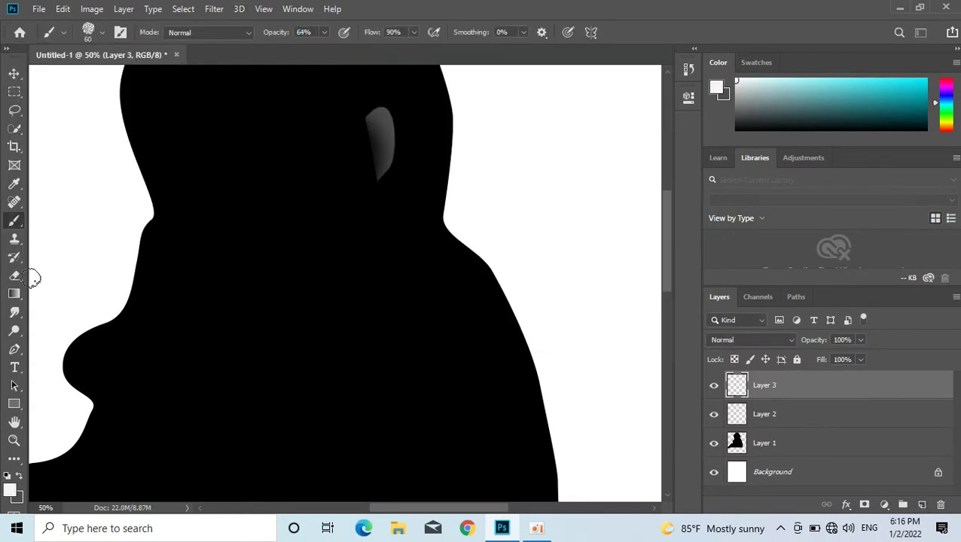
# Paint a grey upper lip, then a lighter lower lip with the Mixer Brush.
pyautogui.click(10, 493)
pyautogui.click(295, 152)
pyautogui.click(599, 91)
pyautogui.moveTo(77, 349)
pyautogui.mouseDown()
pyautogui.moveTo(116, 333)
pyautogui.moveTo(197, 349)
pyautogui.mouseUp()
pyautogui.rightClick(14, 220)
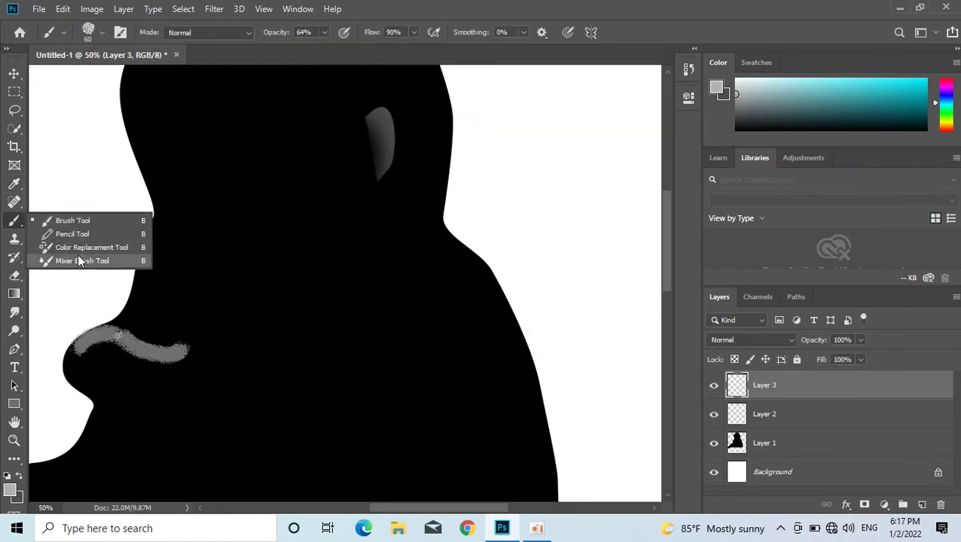
pyautogui.click(76, 256)
pyautogui.moveTo(80, 374)
pyautogui.mouseDown()
pyautogui.moveTo(160, 372)
pyautogui.moveTo(141, 376)
pyautogui.mouseUp()
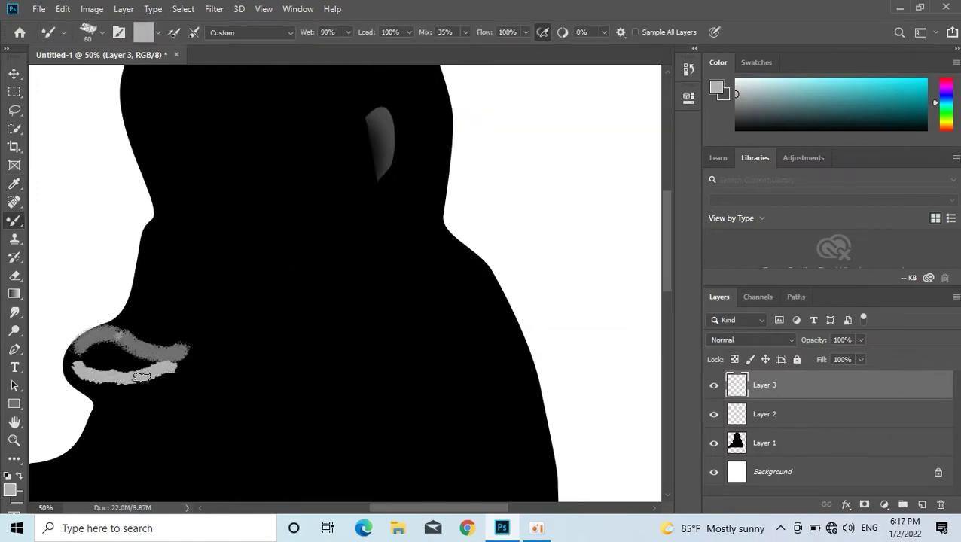
# Paint dark grey below the lower lip with the Brush at 49% opacity.
pyautogui.rightClick(13, 222)
pyautogui.click(75, 217)
pyautogui.click(10, 491)
pyautogui.press('Return')
pyautogui.press('4')
pyautogui.press('9')
pyautogui.click(10, 491)
pyautogui.press('Return')
pyautogui.moveTo(87, 388)
pyautogui.mouseDown()
pyautogui.moveTo(114, 392)
pyautogui.moveTo(147, 420)
pyautogui.moveTo(173, 381)
pyautogui.moveTo(90, 361)
pyautogui.moveTo(163, 339)
pyautogui.moveTo(142, 338)
pyautogui.moveTo(148, 311)
pyautogui.moveTo(131, 319)
pyautogui.moveTo(144, 301)
pyautogui.moveTo(189, 322)
pyautogui.moveTo(159, 317)
pyautogui.mouseUp()
pyautogui.press('6')
pyautogui.press('6')
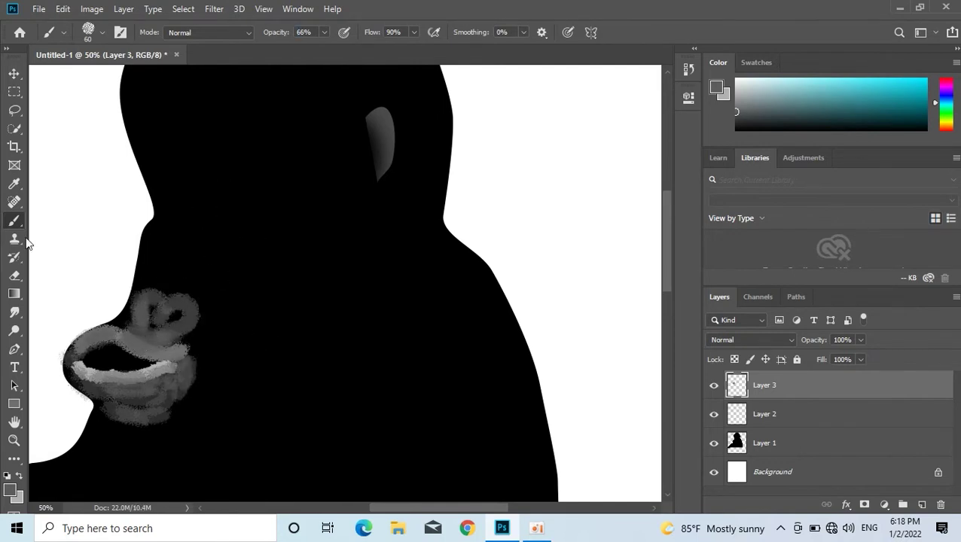
pyautogui.click(10, 491)
# Pick an orange foreground colour and paint it over both lips.
pyautogui.click(491, 120)
pyautogui.click(423, 100)
pyautogui.click(617, 91)
pyautogui.click(10, 491)
pyautogui.click(424, 106)
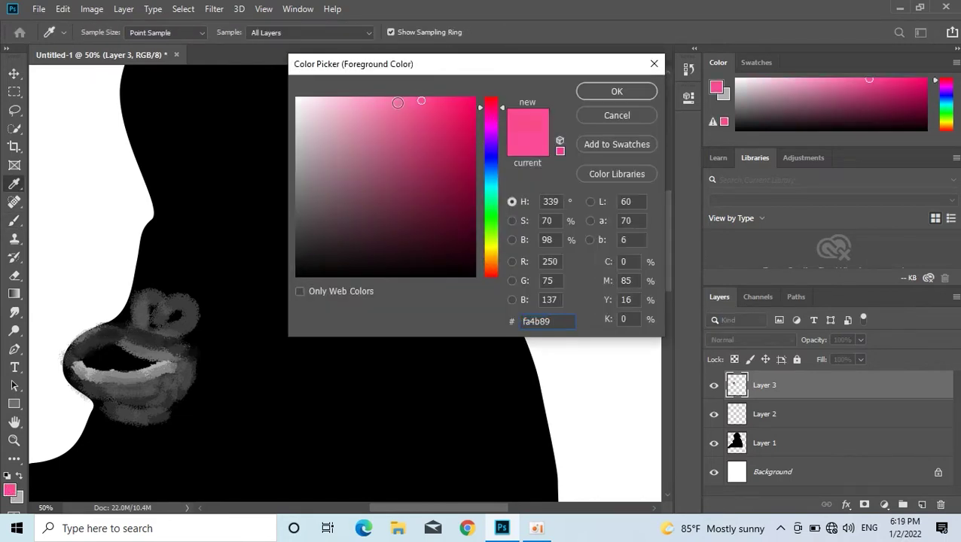
pyautogui.moveTo(490, 264); pyautogui.dragTo(490, 265)
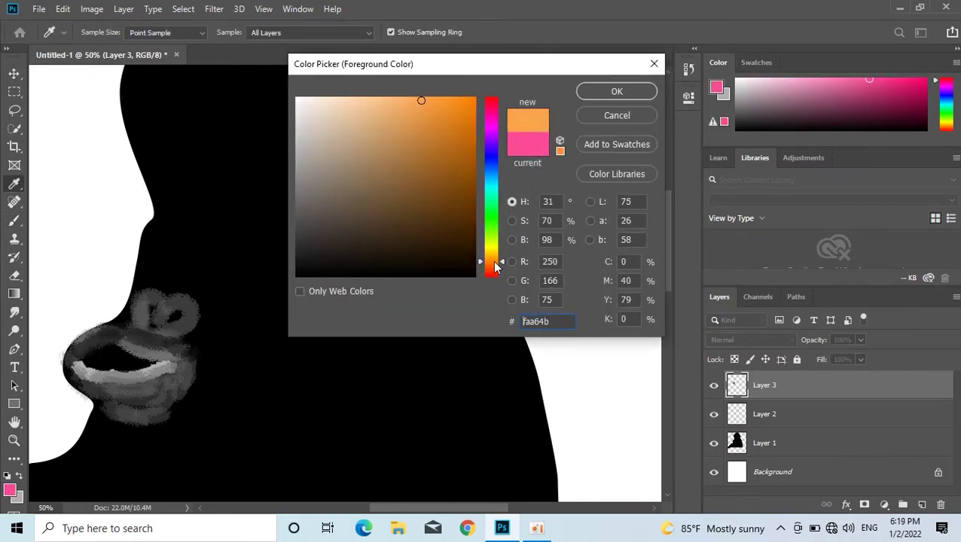
pyautogui.press('Return')
pyautogui.press('b')
pyautogui.moveTo(86, 353)
pyautogui.mouseDown()
pyautogui.moveTo(150, 363)
pyautogui.moveTo(84, 370)
pyautogui.moveTo(137, 365)
pyautogui.moveTo(74, 343)
pyautogui.moveTo(100, 339)
pyautogui.moveTo(155, 365)
pyautogui.moveTo(61, 358)
pyautogui.moveTo(86, 369)
pyautogui.mouseUp()
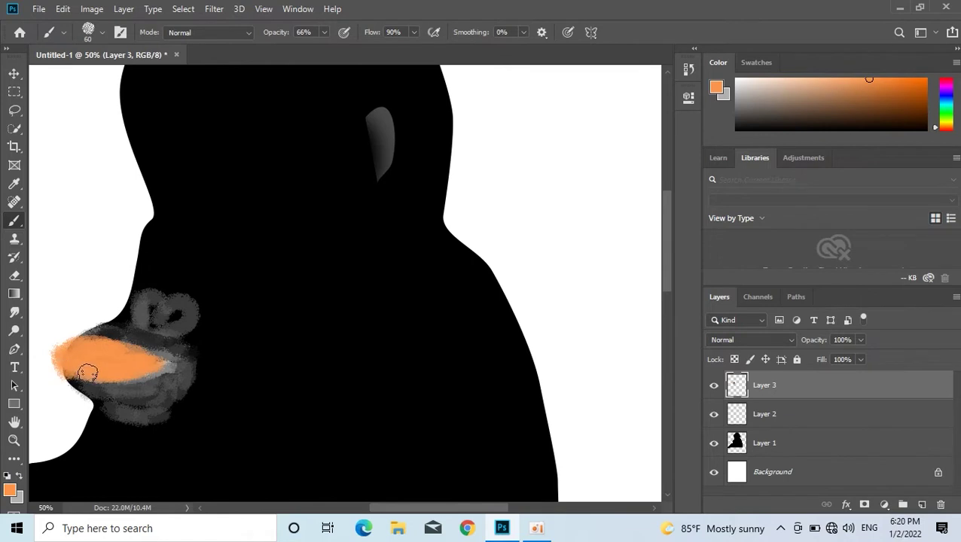
pyautogui.moveTo(165, 393)
pyautogui.mouseDown()
pyautogui.moveTo(75, 380)
pyautogui.moveTo(140, 388)
pyautogui.moveTo(97, 379)
pyautogui.moveTo(86, 350)
pyautogui.moveTo(154, 365)
pyautogui.mouseUp()
# Line the top and lower edges of the orange mouth with dark grey.
pyautogui.click(10, 491)
pyautogui.click(591, 92)
pyautogui.moveTo(85, 336)
pyautogui.mouseDown()
pyautogui.moveTo(162, 348)
pyautogui.moveTo(86, 334)
pyautogui.mouseUp()
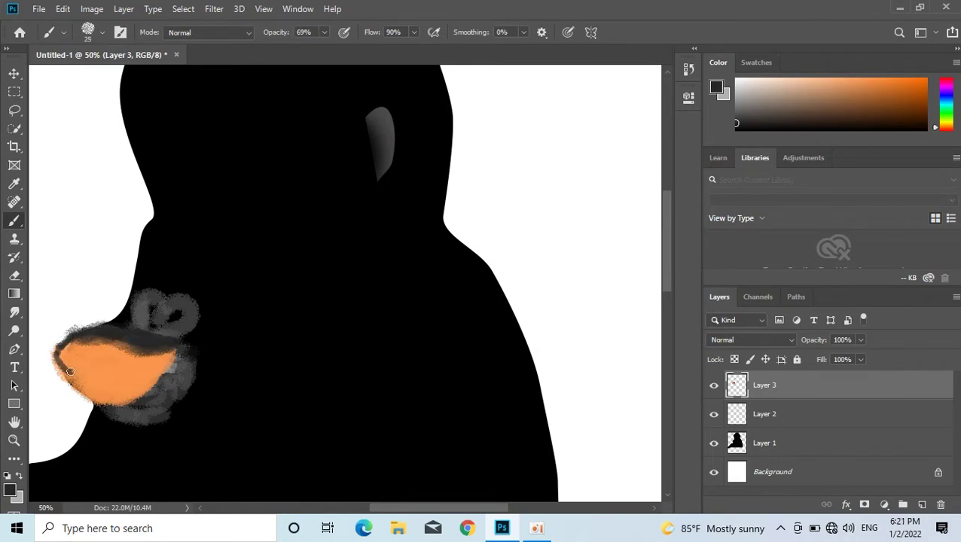
pyautogui.moveTo(90, 403); pyautogui.dragTo(152, 386)
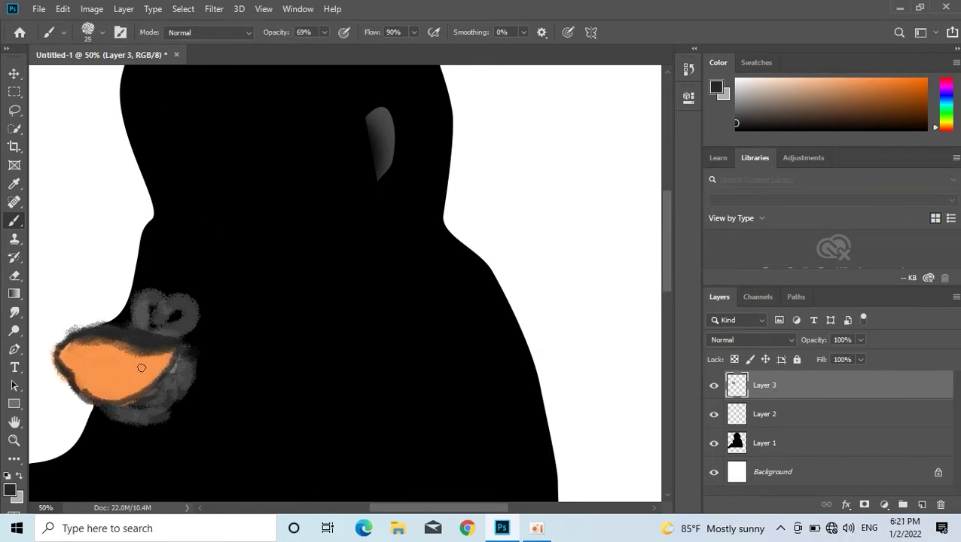
# Highlight the mouth's lower and top edges in white, then set black (000000).
pyautogui.press('x')
pyautogui.moveTo(89, 391)
pyautogui.mouseDown()
pyautogui.moveTo(154, 392)
pyautogui.moveTo(161, 376)
pyautogui.mouseUp()
pyautogui.moveTo(89, 347); pyautogui.dragTo(176, 348)
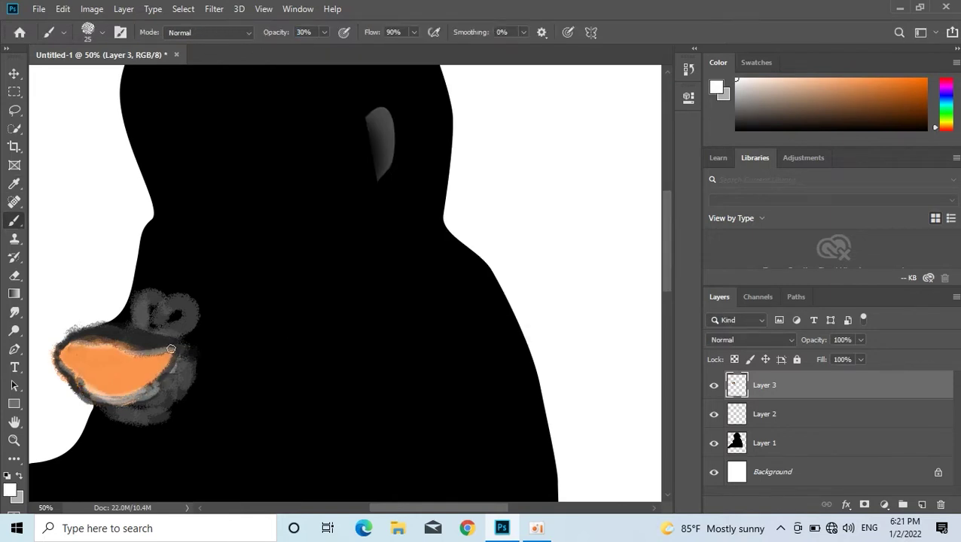
pyautogui.moveTo(79, 328); pyautogui.dragTo(178, 343)
pyautogui.click(9, 491)
pyautogui.write('000000')
pyautogui.press('Return')
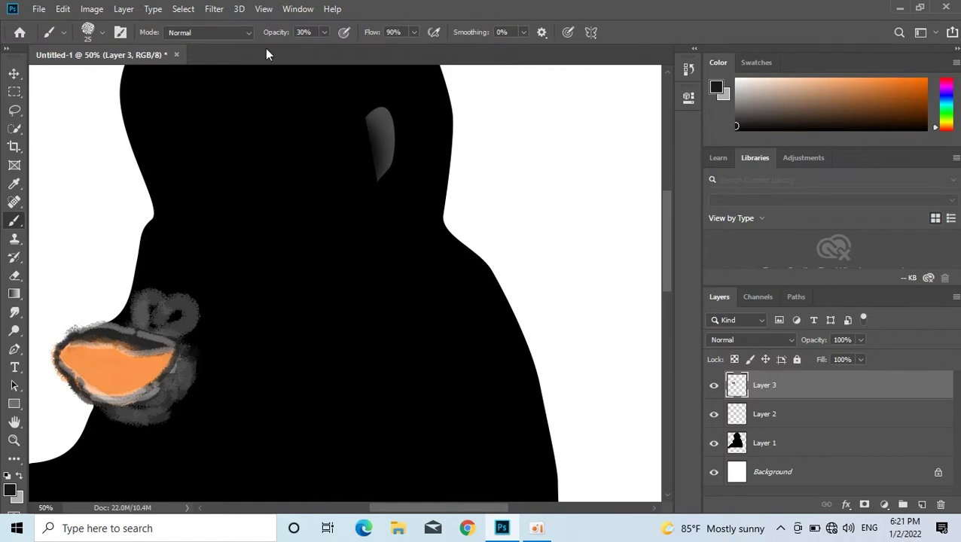
# Shade light grey around the snout, silhouette edge, chin and nostril curl.
pyautogui.moveTo(58, 351)
pyautogui.mouseDown()
pyautogui.moveTo(101, 334)
pyautogui.moveTo(147, 348)
pyautogui.mouseUp()
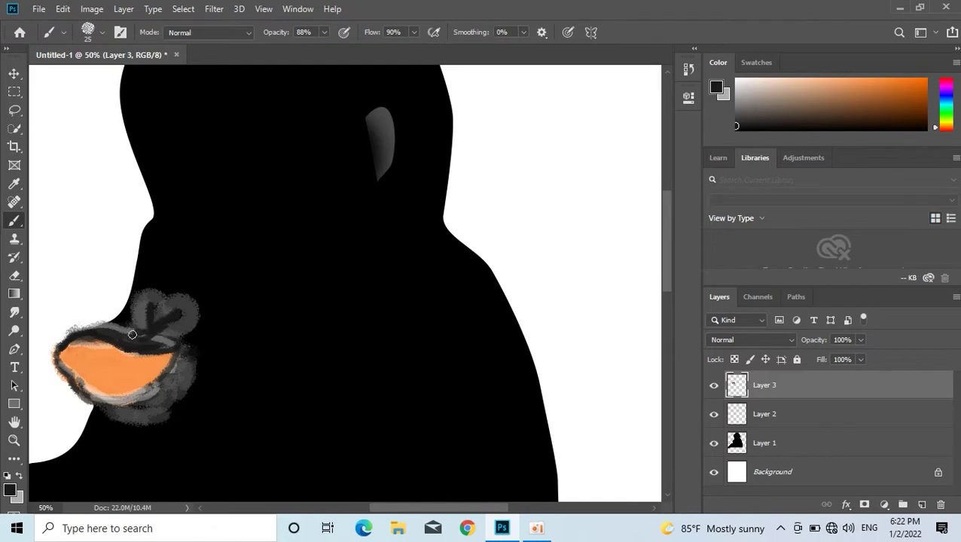
pyautogui.click(10, 490)
pyautogui.click(293, 128)
pyautogui.click(618, 91)
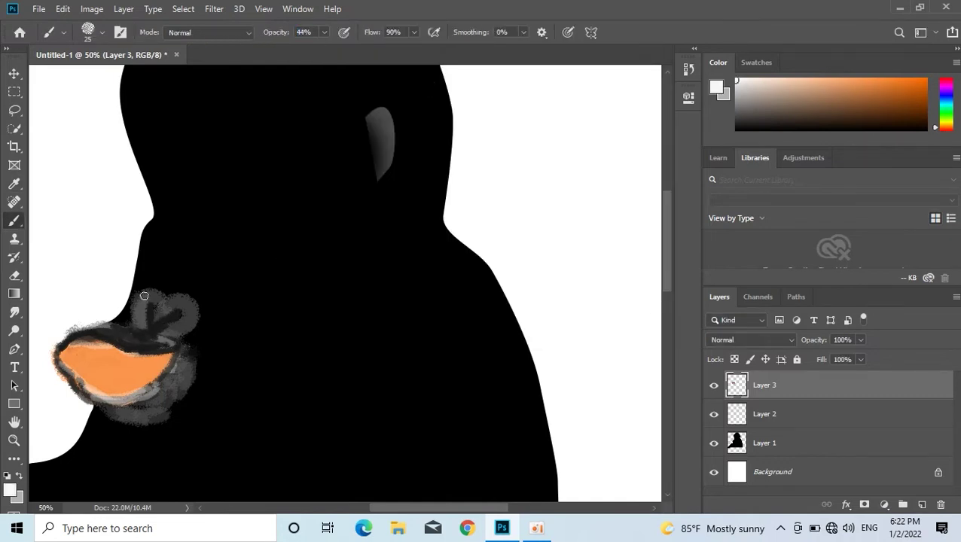
pyautogui.moveTo(141, 304)
pyautogui.mouseDown()
pyautogui.moveTo(187, 327)
pyautogui.moveTo(171, 294)
pyautogui.mouseUp()
pyautogui.moveTo(149, 243); pyautogui.dragTo(135, 291)
pyautogui.moveTo(105, 391); pyautogui.dragTo(75, 423)
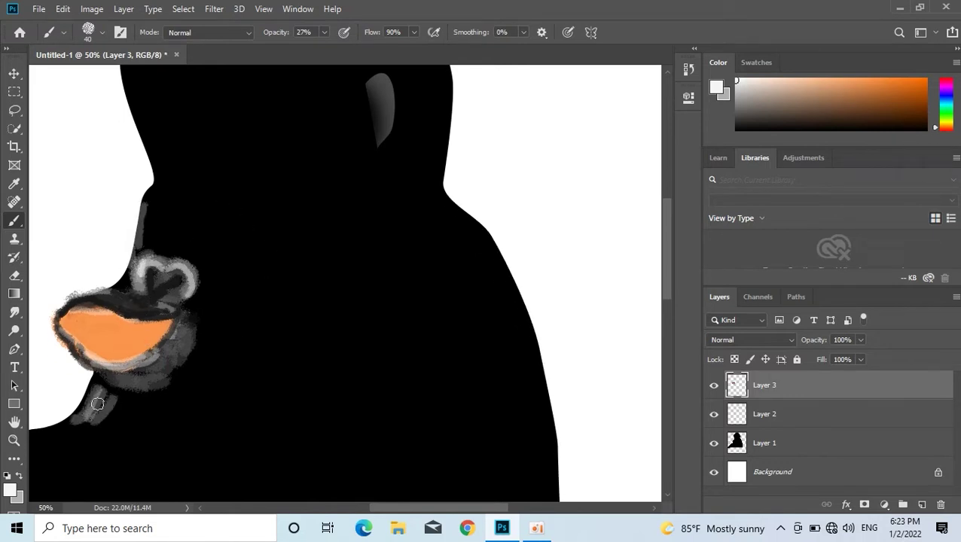
pyautogui.moveTo(155, 303)
pyautogui.mouseDown()
pyautogui.moveTo(154, 342)
pyautogui.moveTo(113, 342)
pyautogui.mouseUp()
# Brush more orange into the mouth on a new layer above Layer 3.
pyautogui.click(9, 491)
pyautogui.click(99, 377)
pyautogui.press('Return')
pyautogui.hotkey('ctrl', 'shift', 'alt', 'n')
pyautogui.moveTo(91, 377)
pyautogui.mouseDown()
pyautogui.moveTo(135, 371)
pyautogui.moveTo(98, 385)
pyautogui.moveTo(118, 404)
pyautogui.moveTo(145, 362)
pyautogui.mouseUp()
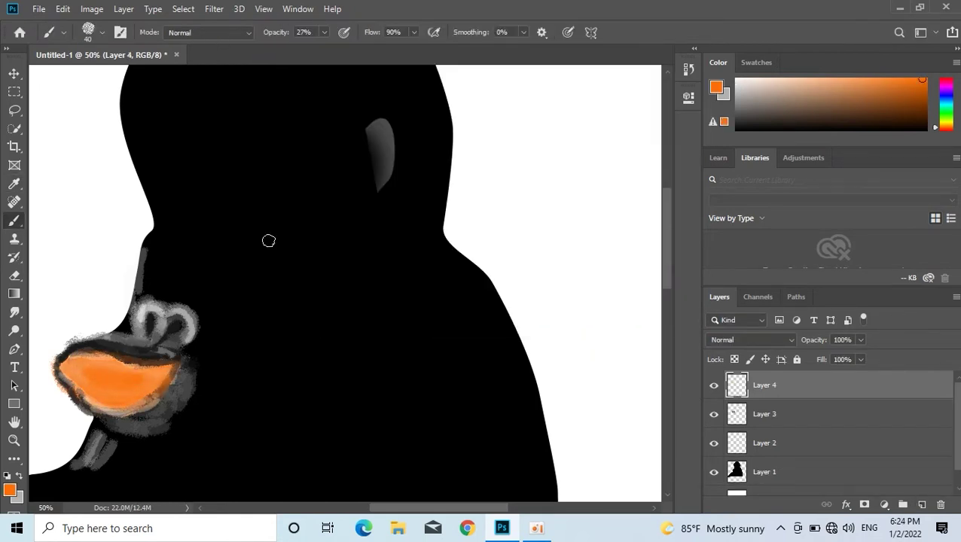
# Streak the orange mouth with a red painting colour.
pyautogui.click(9, 491)
pyautogui.click(489, 107)
pyautogui.click(615, 92)
pyautogui.moveTo(81, 368)
pyautogui.mouseDown()
pyautogui.moveTo(154, 383)
pyautogui.moveTo(108, 391)
pyautogui.mouseUp()
# Outline a fang path, choose light yellow, and add a new layer above Layer 4.
pyautogui.press('p')
pyautogui.click(141, 375)
pyautogui.click(139, 390)
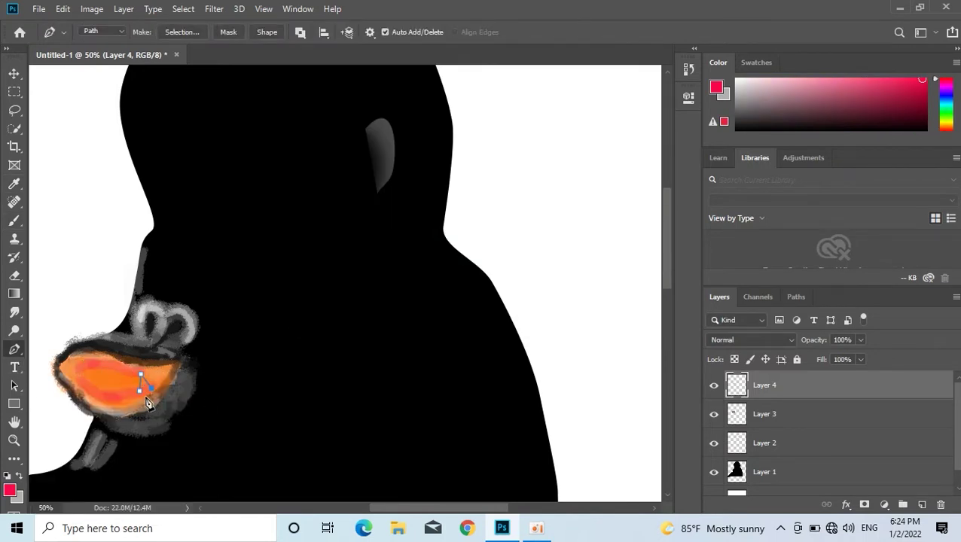
pyautogui.click(17, 498)
pyautogui.click(374, 96)
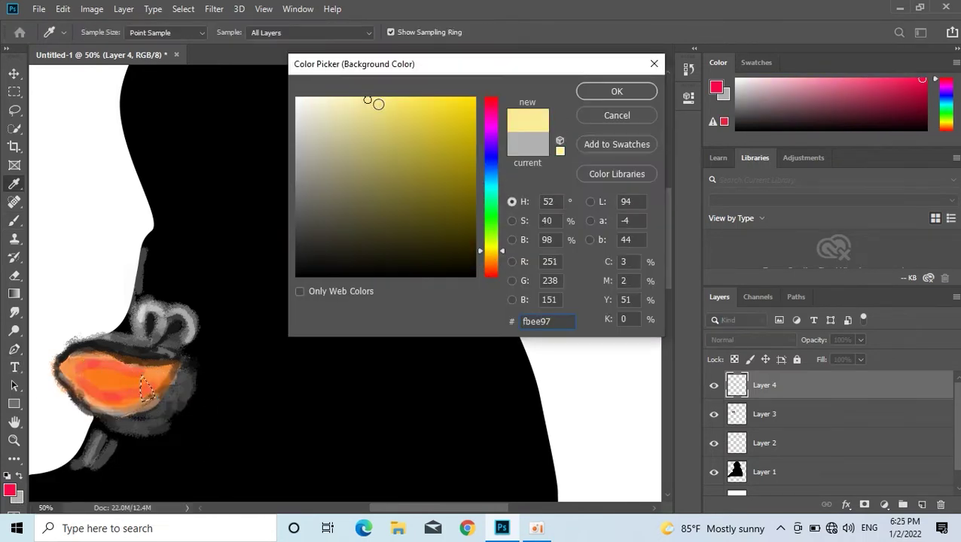
pyautogui.click(615, 92)
pyautogui.click(923, 505)
# Shrink the yellow fang to about 84% and darken the lower lip around it in black.
pyautogui.hotkey('ctrl', 't')
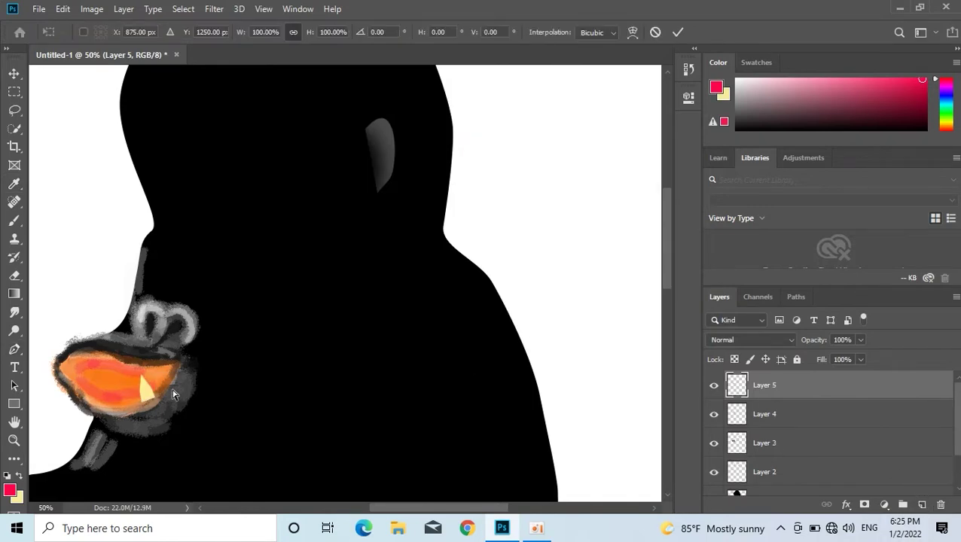
pyautogui.moveTo(160, 411); pyautogui.dragTo(156, 406)
pyautogui.press('Return')
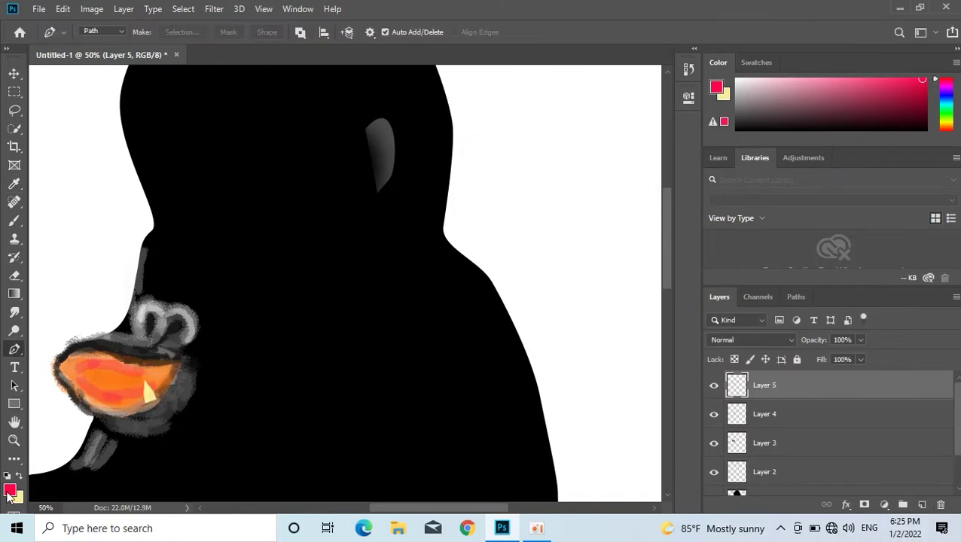
pyautogui.press('b')
pyautogui.moveTo(154, 399)
pyautogui.mouseDown()
pyautogui.moveTo(133, 419)
pyautogui.moveTo(189, 380)
pyautogui.moveTo(134, 423)
pyautogui.mouseUp()
# Darken the lip area further and set light yellow as the painting colour.
pyautogui.click(10, 490)
pyautogui.press('Return')
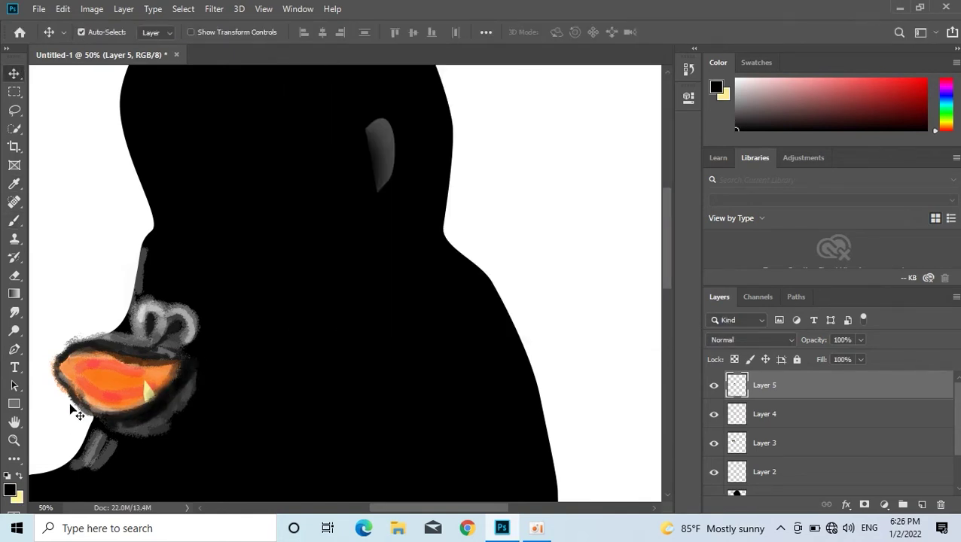
pyautogui.press('p')
pyautogui.click(9, 491)
pyautogui.press('Return')
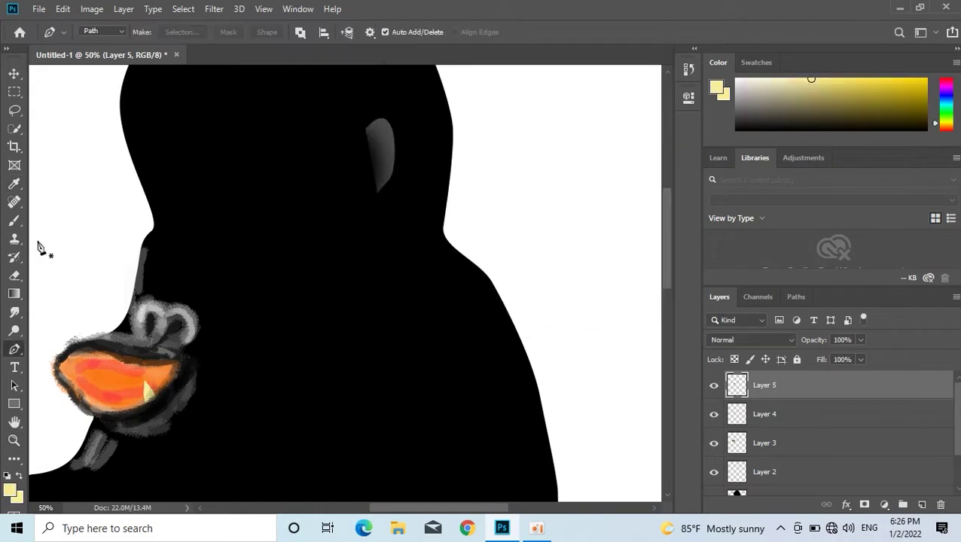
# Set black at about 30% brush opacity and add a new empty layer above Layer 3.
pyautogui.press('b')
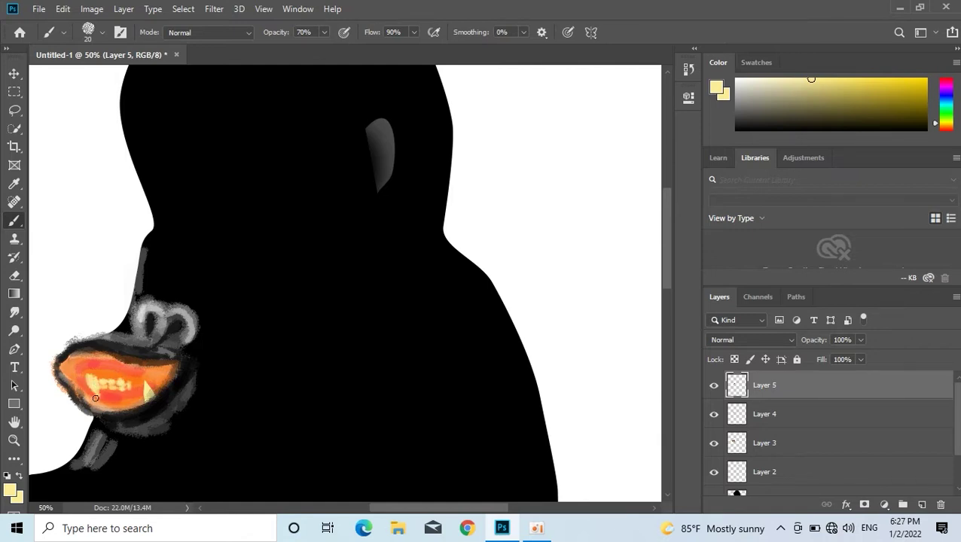
pyautogui.click(10, 491)
pyautogui.click(258, 300)
pyautogui.press('Return')
pyautogui.moveTo(280, 33); pyautogui.dragTo(254, 39)
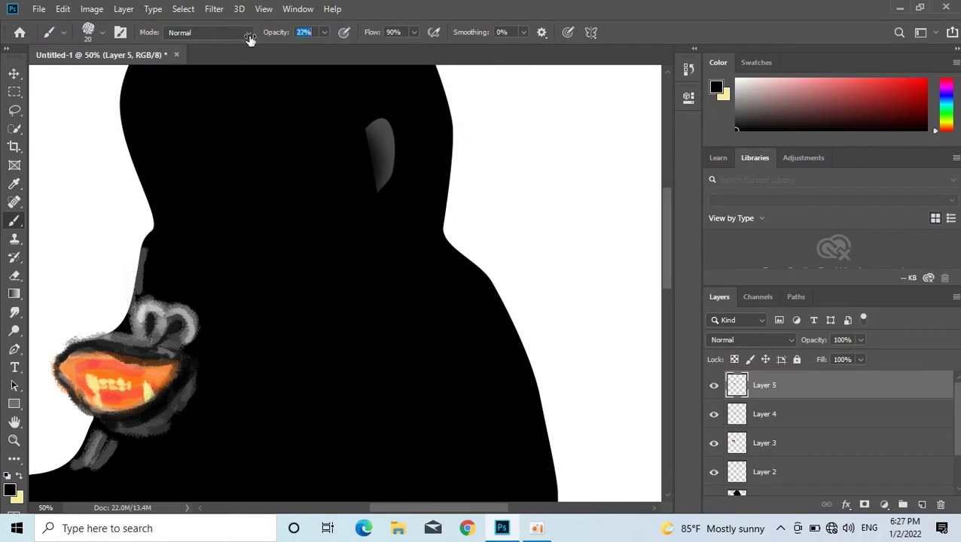
pyautogui.click(759, 443)
pyautogui.hotkey('ctrl', 'shift', 'alt', 'n')
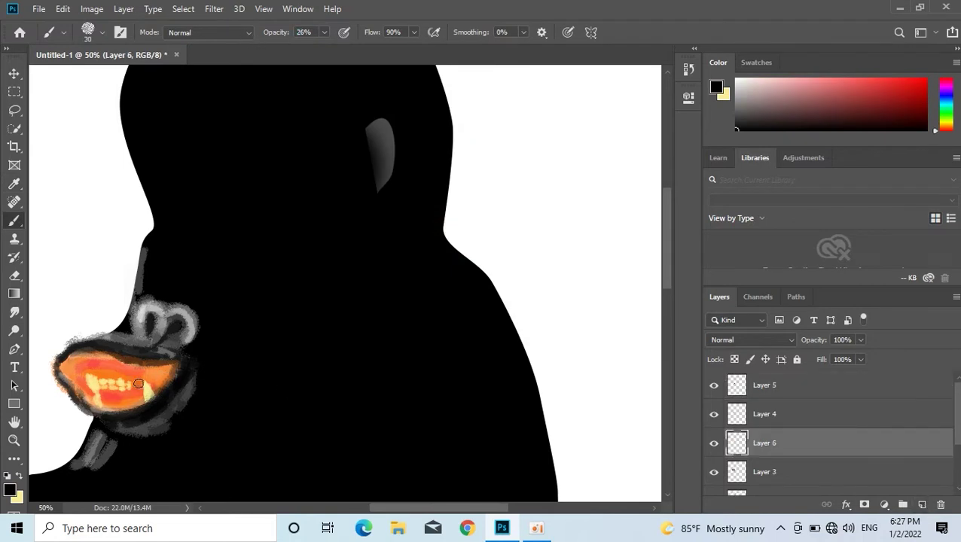
# Try red and black, then paint a near-white highlight stroke along the upper lip.
pyautogui.click(10, 491)
pyautogui.click(436, 101)
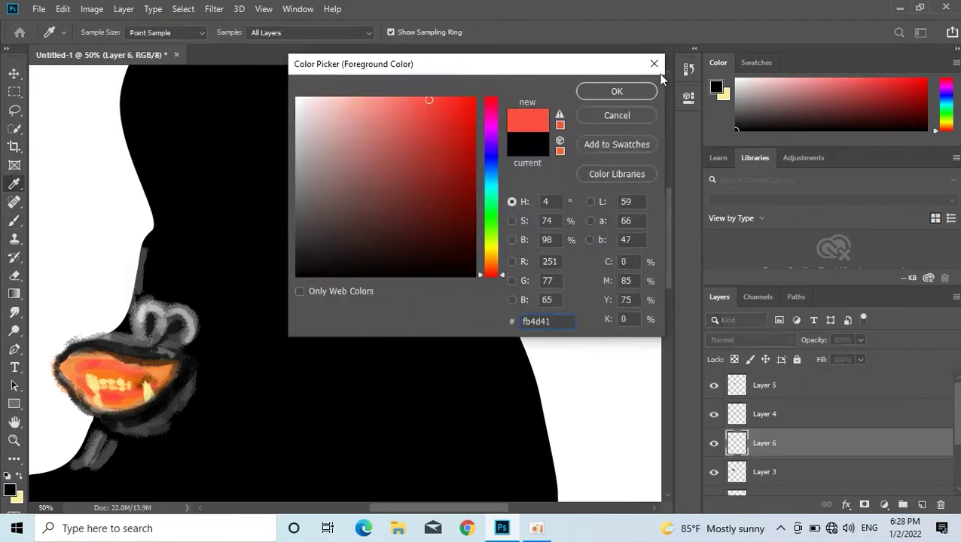
pyautogui.click(615, 90)
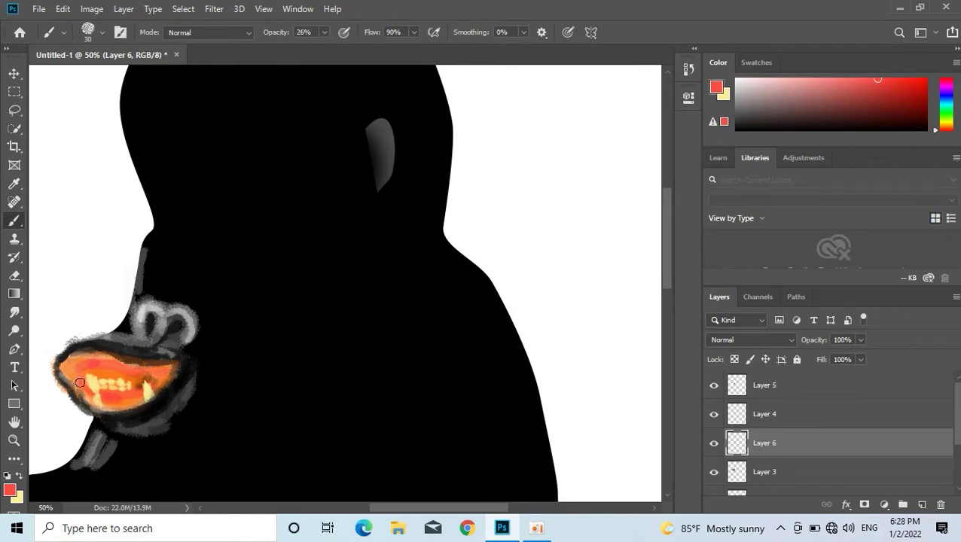
pyautogui.click(9, 490)
pyautogui.click(301, 332)
pyautogui.press('Return')
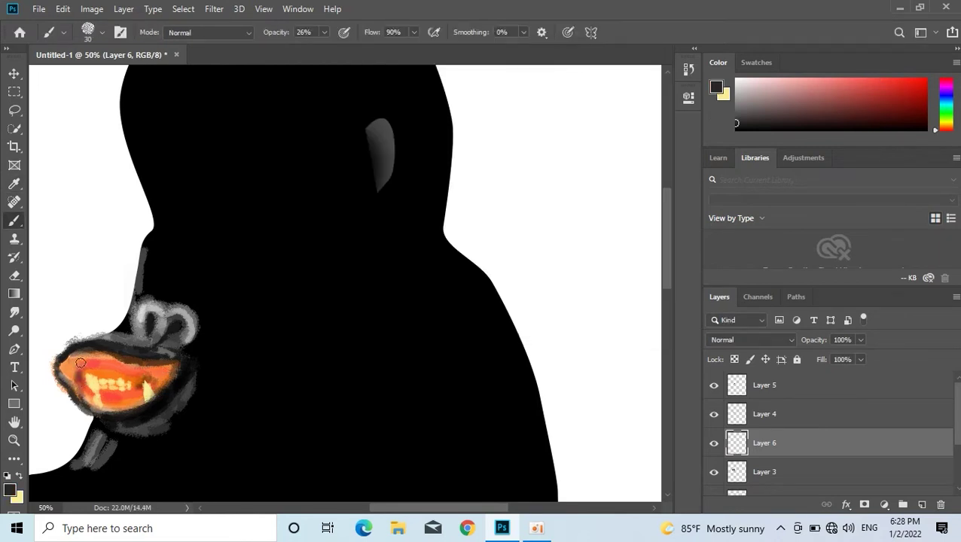
pyautogui.click(10, 491)
pyautogui.click(300, 96)
pyautogui.press('Return')
pyautogui.moveTo(64, 353); pyautogui.dragTo(182, 360)
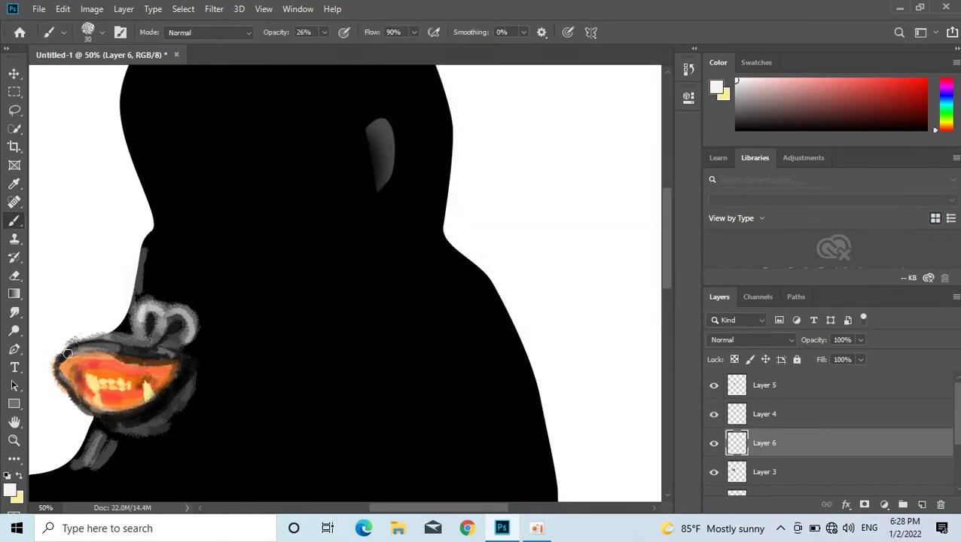
# Darken the upper-right lip and fang edge with black.
pyautogui.click(10, 490)
pyautogui.click(433, 122)
pyautogui.press('Return')
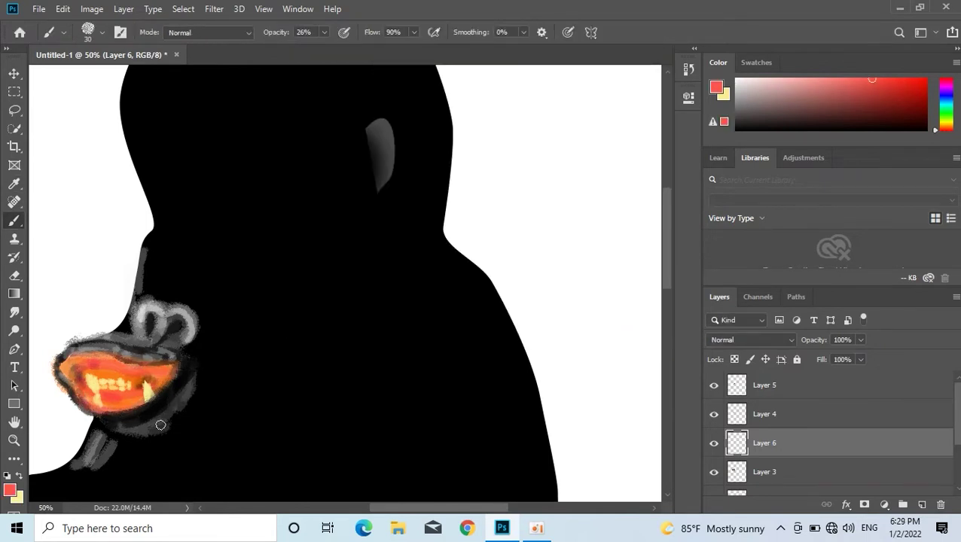
pyautogui.click(9, 491)
pyautogui.click(301, 275)
pyautogui.click(615, 90)
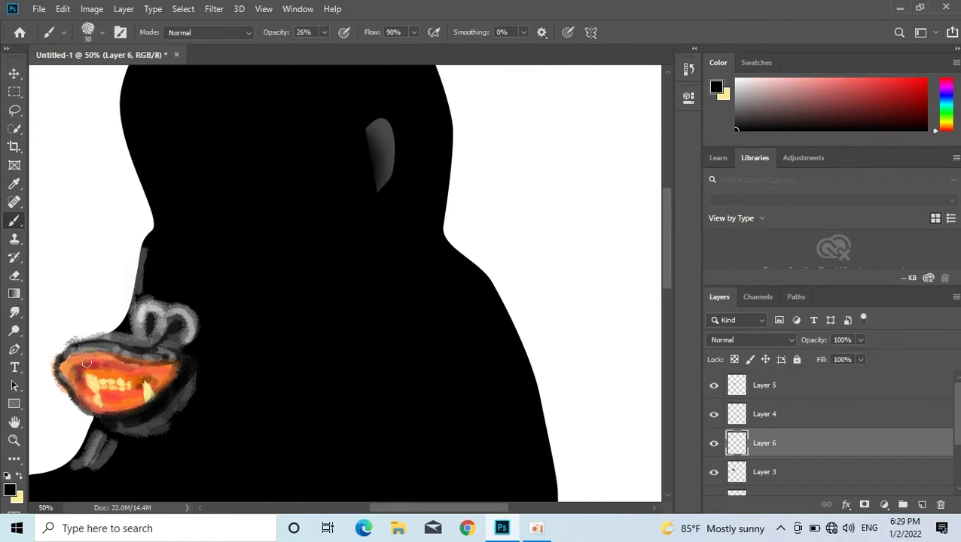
pyautogui.moveTo(155, 383); pyautogui.dragTo(144, 367)
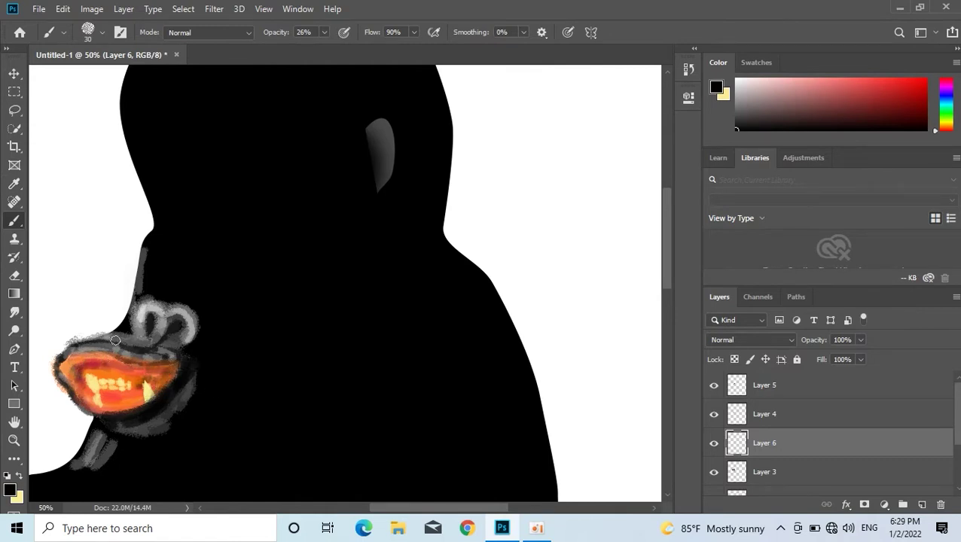
# Paint white loops around the nostril curl and tone them down to grey.
pyautogui.press('x')
pyautogui.moveTo(129, 329); pyautogui.dragTo(149, 345)
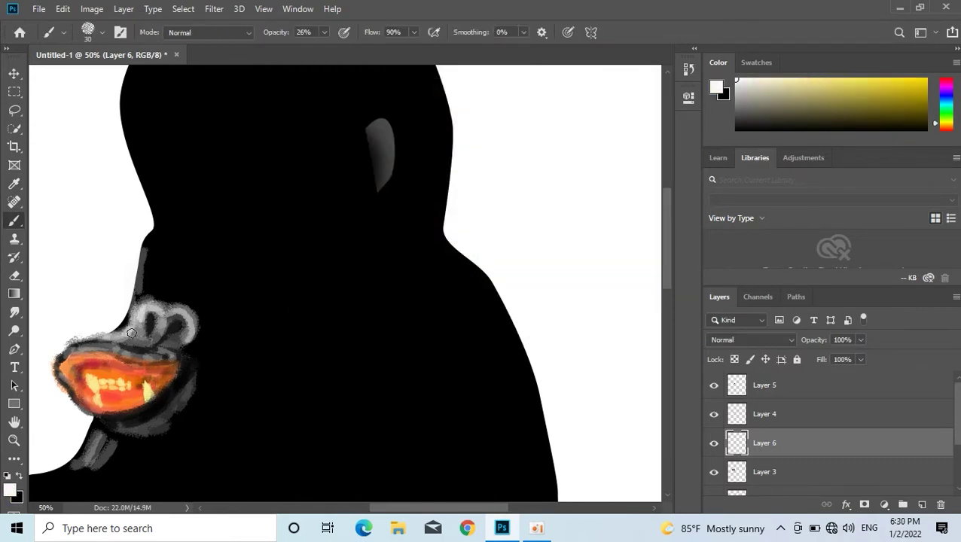
pyautogui.press('x')
pyautogui.moveTo(134, 309); pyautogui.dragTo(150, 353)
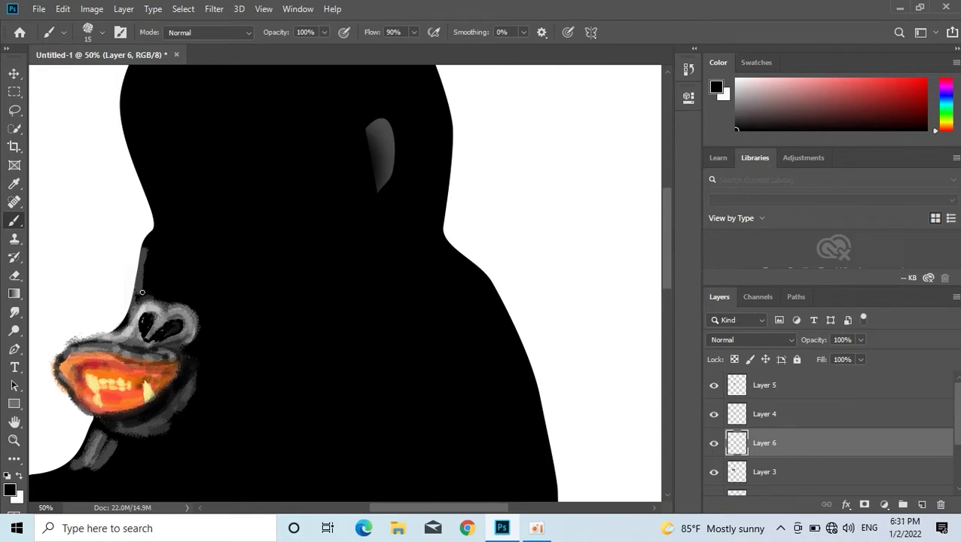
# Draw a curved wrinkle path above the snout as a selection at 64% layer opacity.
pyautogui.press('p')
pyautogui.click(179, 287)
pyautogui.moveTo(156, 284); pyautogui.dragTo(139, 286)
pyautogui.hotkey('ctrl', 'Return')
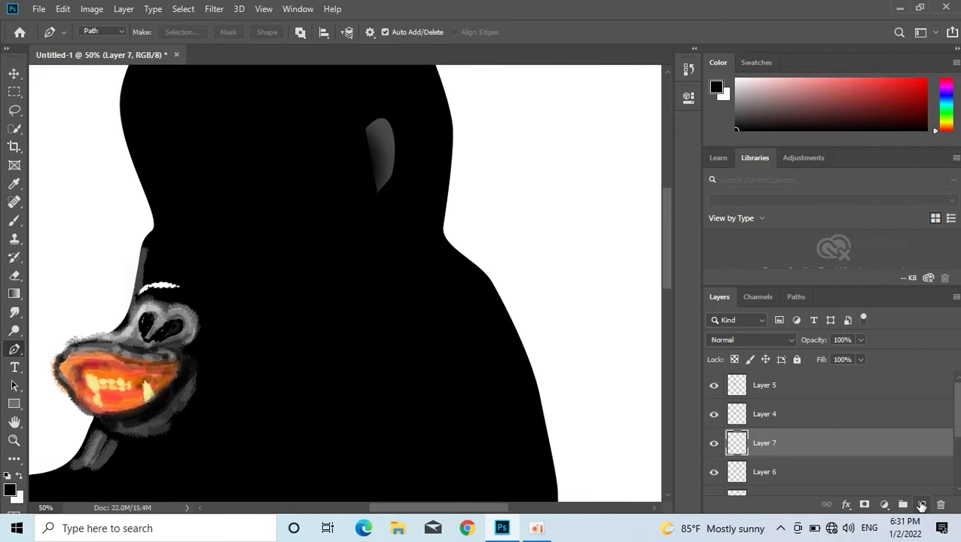
pyautogui.press('6')
pyautogui.press('4')
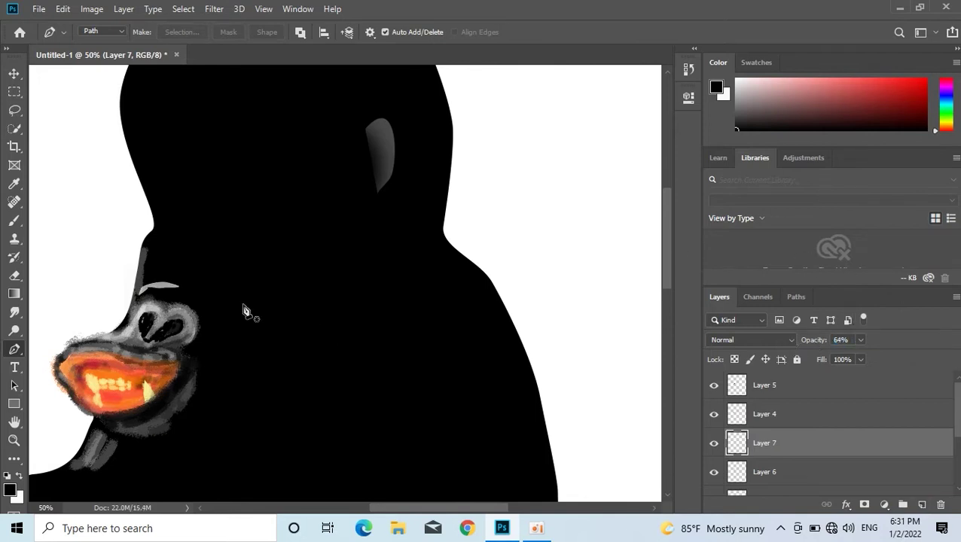
pyautogui.moveTo(204, 293)
pyautogui.mouseDown()
pyautogui.moveTo(187, 297)
pyautogui.moveTo(164, 258)
pyautogui.mouseUp()
pyautogui.hotkey('ctrl', 'Return')
pyautogui.press('b')
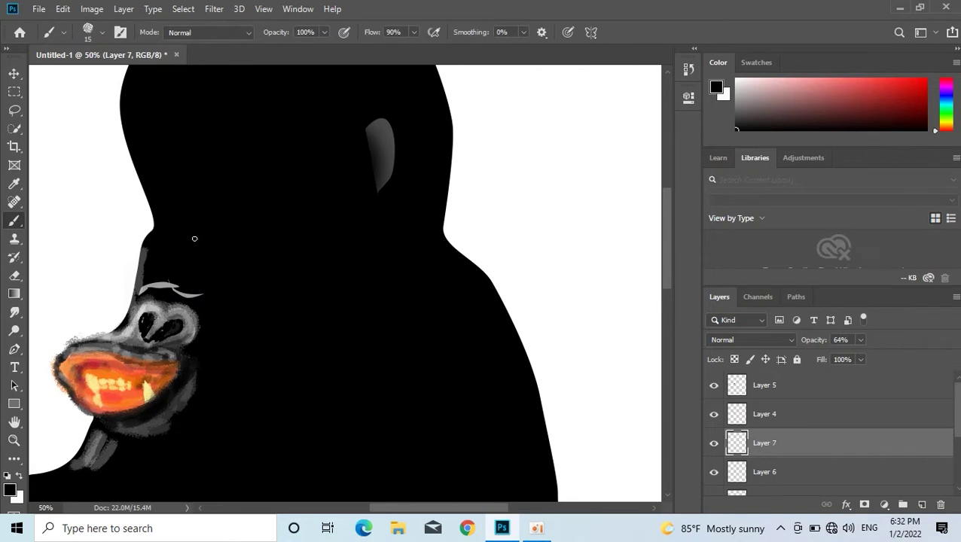
# Merge Layer 6 down into Layer 3.
pyautogui.press('v')
pyautogui.click(764, 472)
pyautogui.press('Delete')
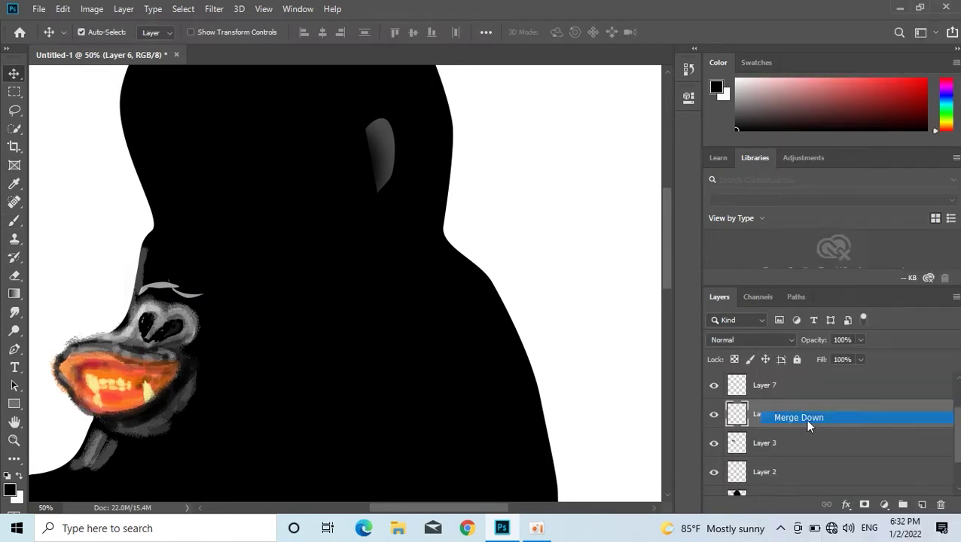
# Lasso the nose, lift it upward and enlarge it slightly.
pyautogui.click(14, 111)
pyautogui.moveTo(139, 305); pyautogui.dragTo(183, 292)
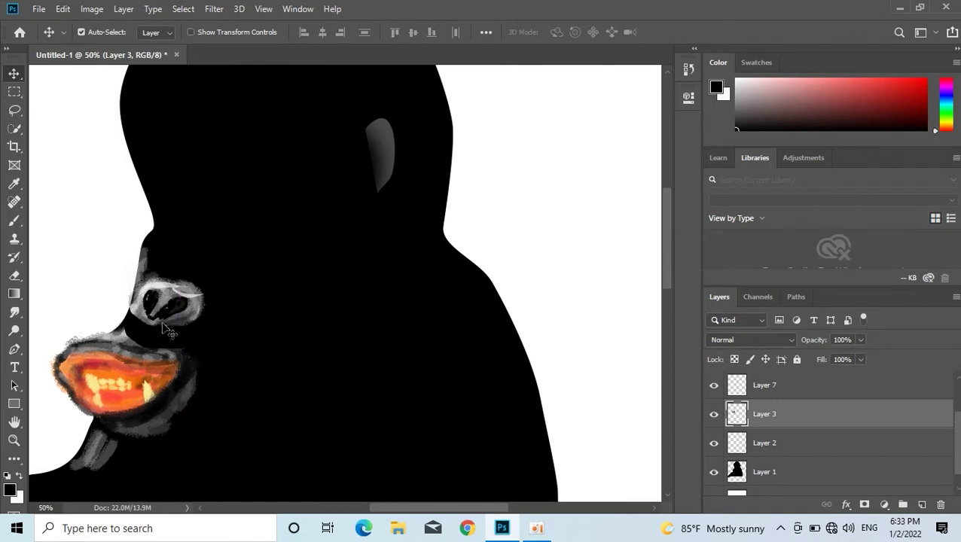
pyautogui.hotkey('ctrl', 't')
pyautogui.moveTo(205, 327); pyautogui.dragTo(218, 337)
pyautogui.press('Return')
pyautogui.hotkey('ctrl', 't')
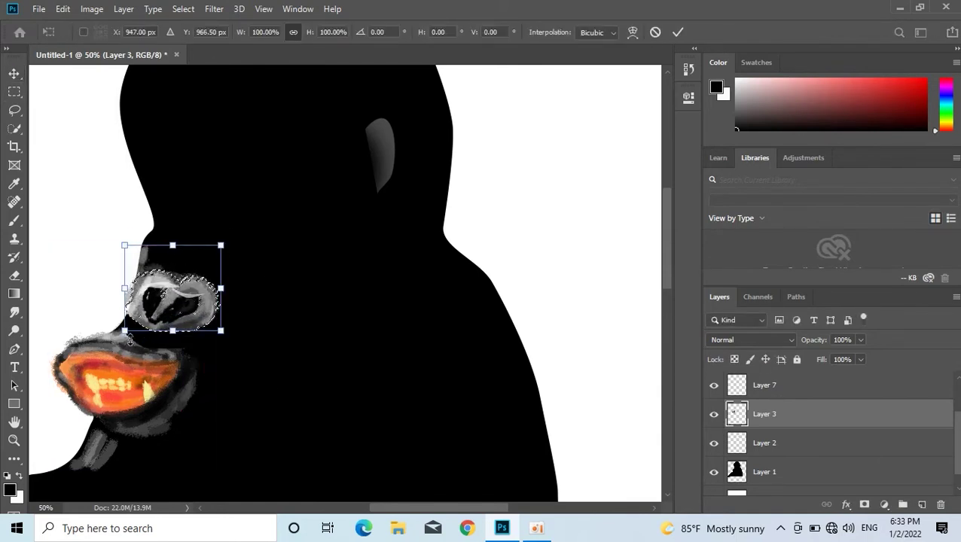
pyautogui.press('Return')
pyautogui.hotkey('ctrl', 'd')
# Paint white, then 50%-opacity grey strokes below the nose, and add a layer for the eyes.
pyautogui.press('x')
pyautogui.press('b')
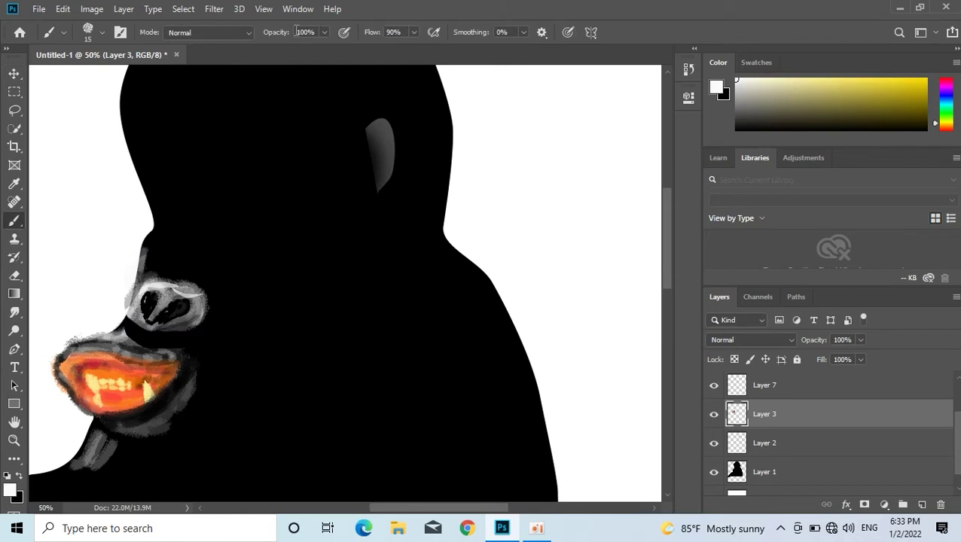
pyautogui.moveTo(140, 316)
pyautogui.mouseDown()
pyautogui.moveTo(121, 345)
pyautogui.moveTo(181, 332)
pyautogui.moveTo(121, 350)
pyautogui.mouseUp()
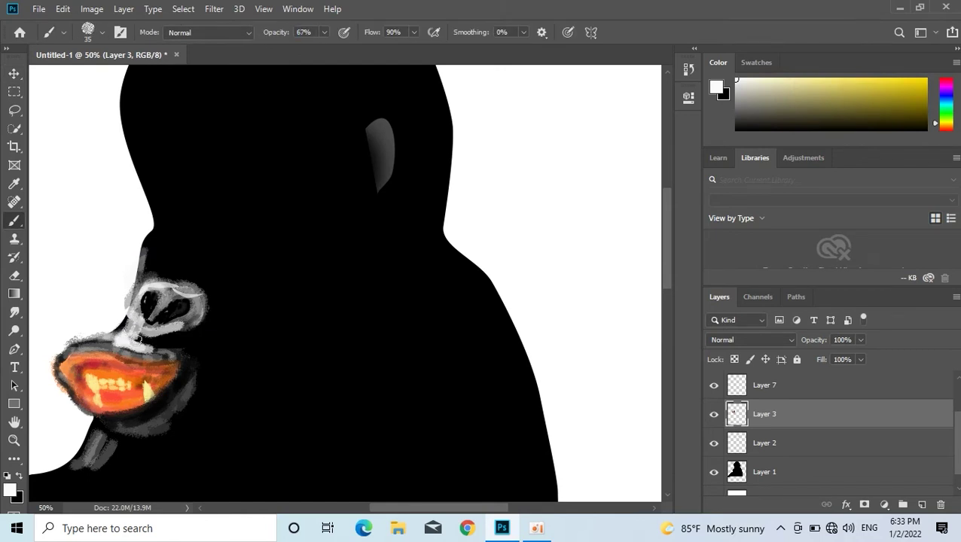
pyautogui.click(17, 480)
pyautogui.moveTo(275, 36); pyautogui.dragTo(260, 36)
pyautogui.moveTo(116, 339)
pyautogui.mouseDown()
pyautogui.moveTo(181, 331)
pyautogui.moveTo(197, 345)
pyautogui.mouseUp()
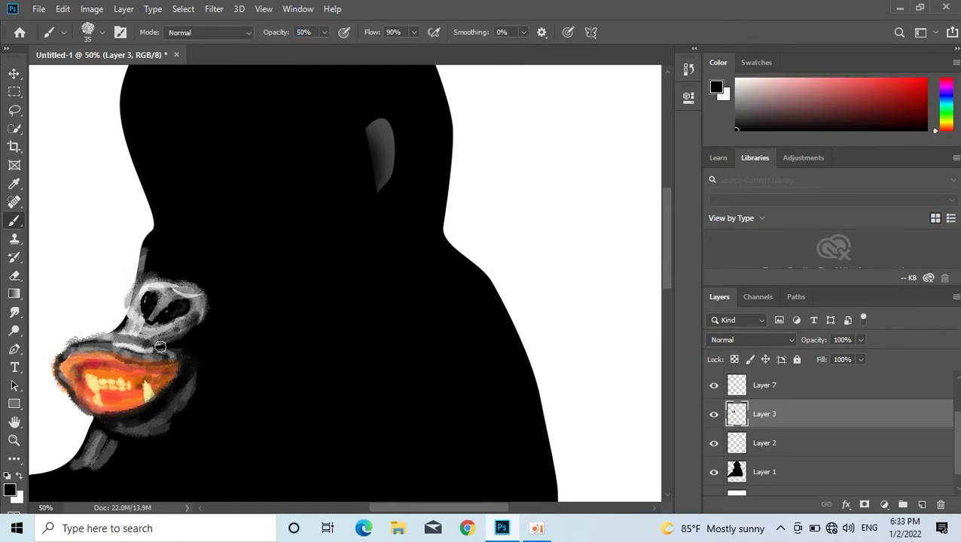
pyautogui.moveTo(155, 321); pyautogui.dragTo(160, 351)
pyautogui.scroll(2, 239, 280)
pyautogui.press('x')
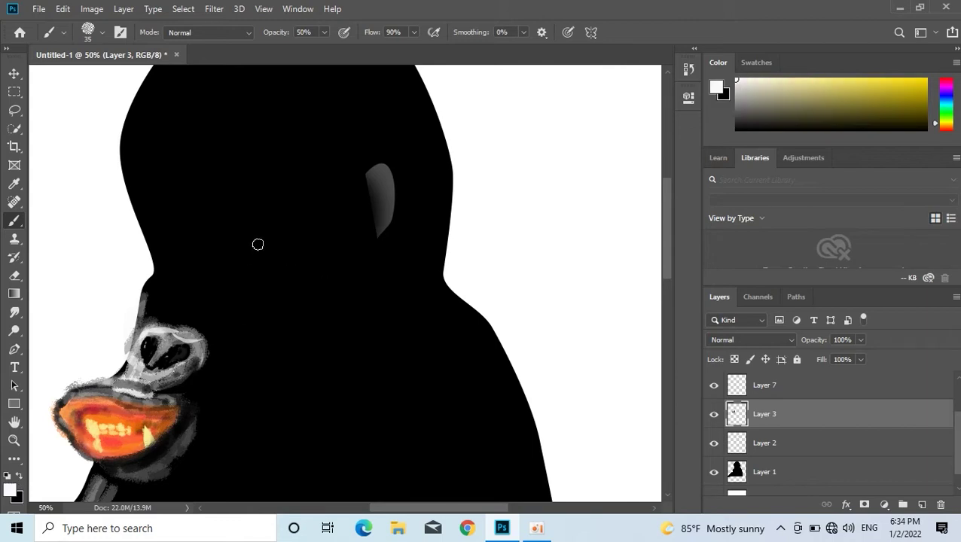
pyautogui.click(922, 505)
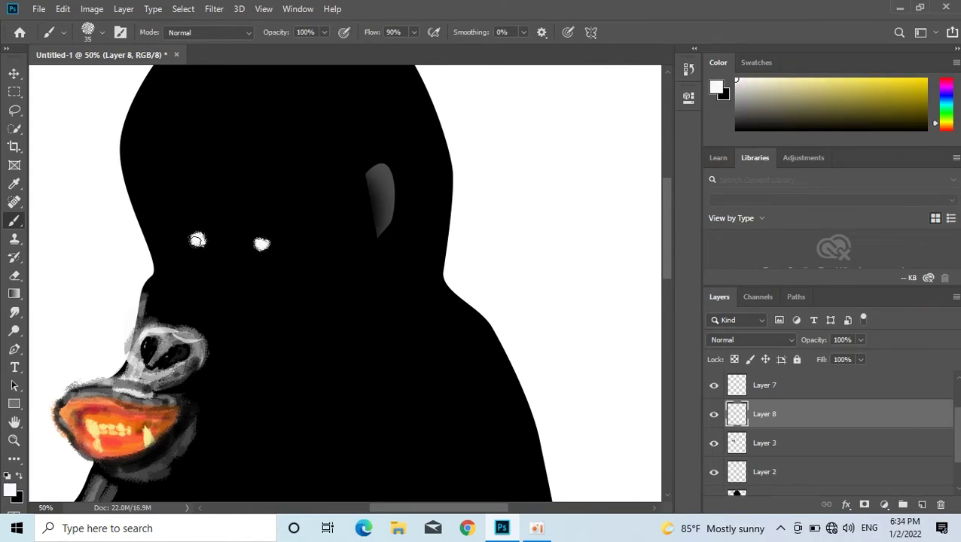
# Switch to black, sample a brown for the irises, and switch to the Pen tool.
pyautogui.press('x')
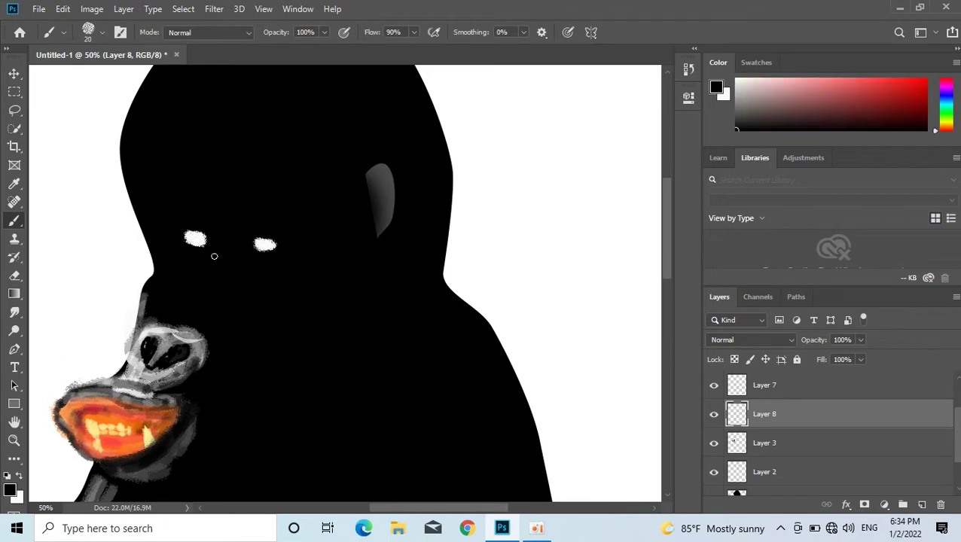
pyautogui.keyDown('alt'); pyautogui.keyDown('shift'); pyautogui.rightClick(294, 285); pyautogui.keyUp('shift'); pyautogui.keyUp('alt')
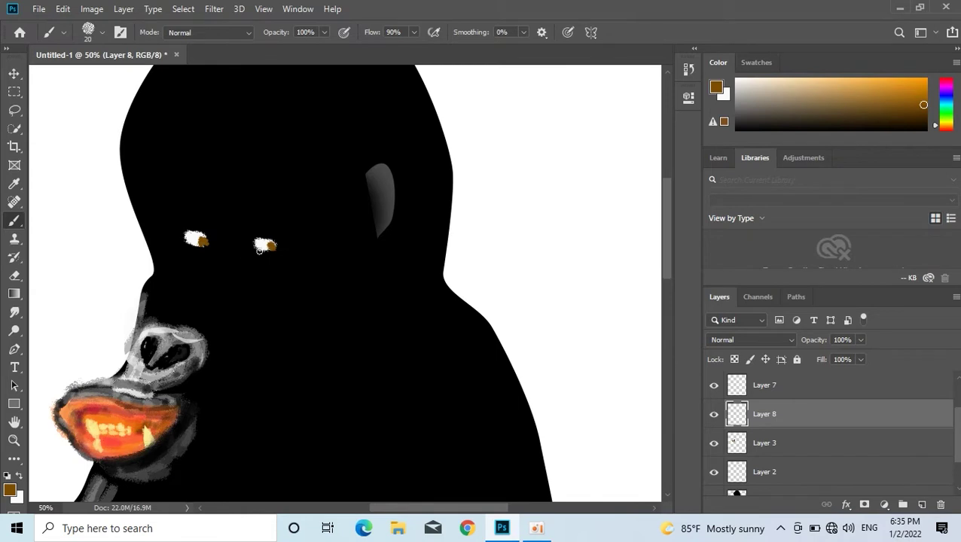
pyautogui.press('p')
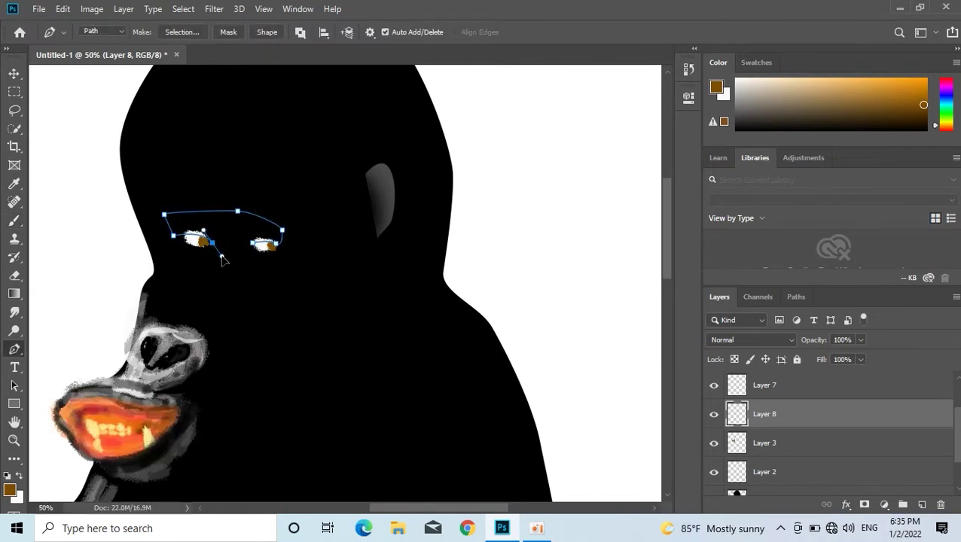
# Add a new layer for fur highlights with brush opacity at 30%.
pyautogui.press('x')
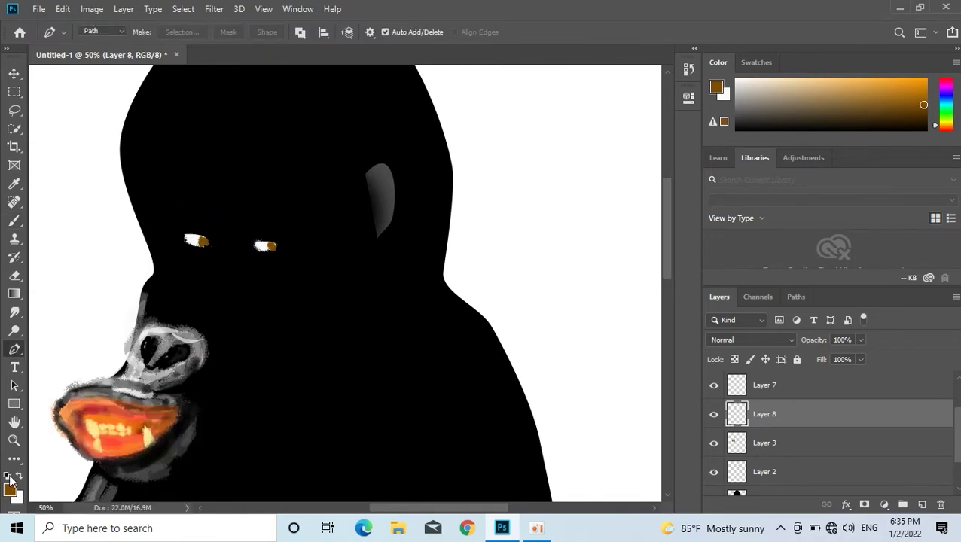
pyautogui.press('b')
pyautogui.moveTo(250, 220); pyautogui.dragTo(301, 225)
pyautogui.hotkey('ctrl', 'z')
pyautogui.press('3')
pyautogui.hotkey('ctrl', 'shift', 'alt', 'n')
# Paint grey strokes along the brow ridge around the eyes and on the ear.
pyautogui.moveTo(251, 205)
pyautogui.mouseDown()
pyautogui.moveTo(275, 220)
pyautogui.moveTo(204, 208)
pyautogui.mouseUp()
pyautogui.moveTo(309, 173)
pyautogui.mouseDown()
pyautogui.moveTo(208, 176)
pyautogui.moveTo(145, 239)
pyautogui.mouseUp()
pyautogui.moveTo(151, 196); pyautogui.dragTo(155, 267)
pyautogui.moveTo(317, 264)
pyautogui.mouseDown()
pyautogui.moveTo(315, 196)
pyautogui.moveTo(312, 256)
pyautogui.mouseUp()
pyautogui.moveTo(240, 210)
pyautogui.mouseDown()
pyautogui.moveTo(183, 215)
pyautogui.moveTo(294, 219)
pyautogui.mouseUp()
pyautogui.moveTo(371, 181); pyautogui.dragTo(377, 218)
# Add grey strokes to the cheek below the right eye, the forehead and the brow.
pyautogui.scroll(2, 232, 293)
pyautogui.moveTo(256, 354)
pyautogui.mouseDown()
pyautogui.moveTo(324, 264)
pyautogui.moveTo(291, 370)
pyautogui.mouseUp()
pyautogui.scroll(-1, 291, 363)
pyautogui.moveTo(145, 171); pyautogui.dragTo(147, 239)
pyautogui.moveTo(132, 128)
pyautogui.mouseDown()
pyautogui.moveTo(173, 207)
pyautogui.moveTo(261, 155)
pyautogui.mouseUp()
pyautogui.moveTo(173, 175); pyautogui.dragTo(200, 161)
pyautogui.scroll(1, 199, 162)
# With a 175 brush at 22% opacity, wash soft grey over the face and chest.
pyautogui.press(']')
pyautogui.press(']')
pyautogui.press(']')
pyautogui.press('2')
pyautogui.press('2')
pyautogui.moveTo(136, 83)
pyautogui.mouseDown()
pyautogui.moveTo(339, 264)
pyautogui.moveTo(304, 400)
pyautogui.mouseUp()
pyautogui.scroll(-3, 440, 311)
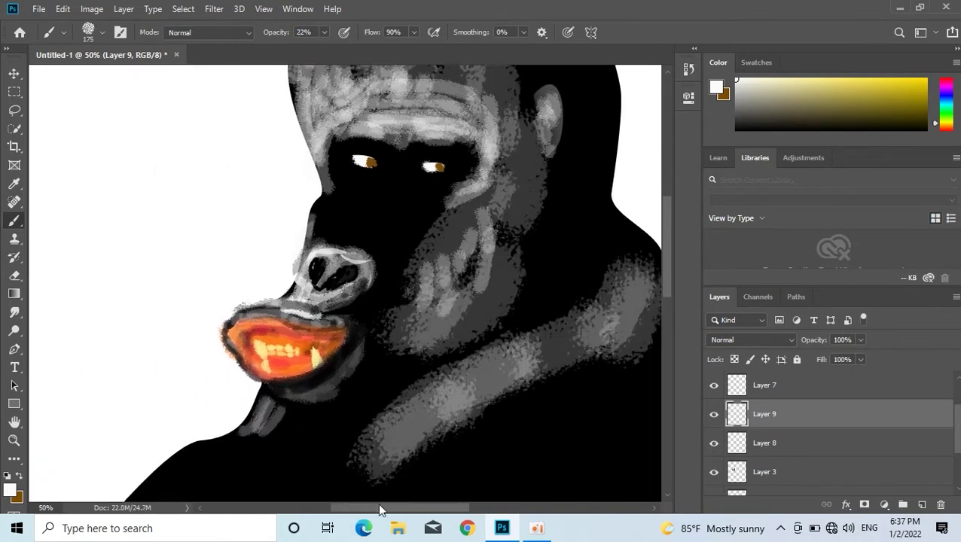
pyautogui.moveTo(422, 502); pyautogui.dragTo(377, 502)
pyautogui.moveTo(140, 482); pyautogui.dragTo(529, 302)
pyautogui.scroll(-5, 316, 333)
pyautogui.scroll(5, 333, 439)
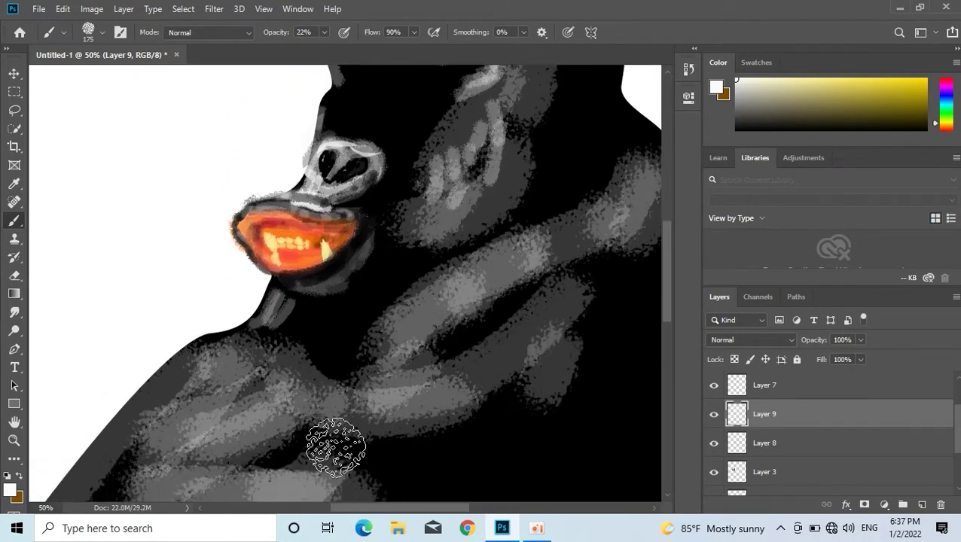
pyautogui.hscroll(5, 248, 247)
pyautogui.hscroll(-4, 452, 324)
pyautogui.moveTo(316, 445); pyautogui.dragTo(557, 241)
# Darken the chest and right shoulder with black strokes at 81% then 55% opacity.
pyautogui.keyDown('alt'); pyautogui.click(476, 200); pyautogui.keyUp('alt')
pyautogui.moveTo(519, 324)
pyautogui.mouseDown()
pyautogui.moveTo(443, 411)
pyautogui.moveTo(450, 397)
pyautogui.moveTo(617, 407)
pyautogui.mouseUp()
pyautogui.press('8')
pyautogui.press('1')
pyautogui.click(11, 491)
pyautogui.press('Return')
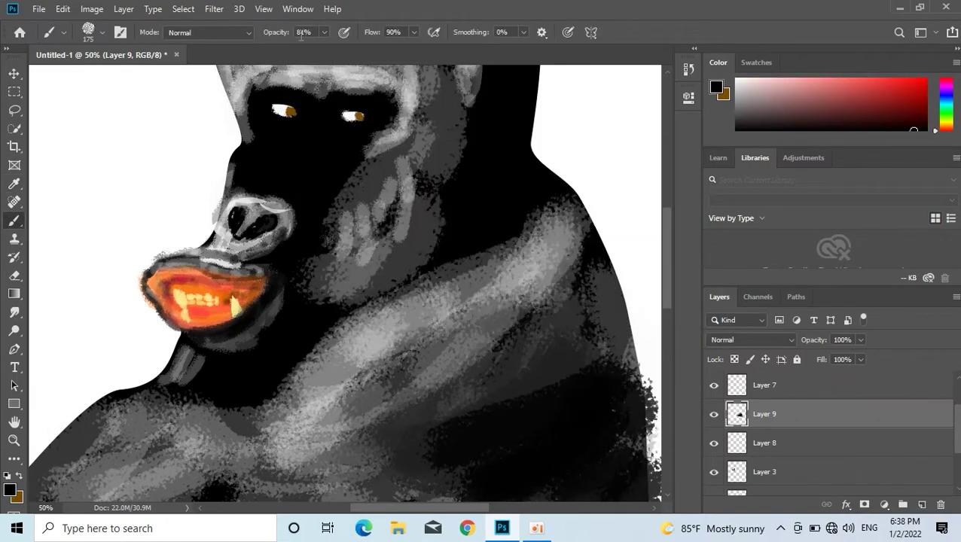
pyautogui.press('5')
pyautogui.press('5')
pyautogui.moveTo(407, 444)
pyautogui.mouseDown()
pyautogui.moveTo(534, 246)
pyautogui.moveTo(161, 418)
pyautogui.mouseUp()
pyautogui.scroll(3, 392, 337)
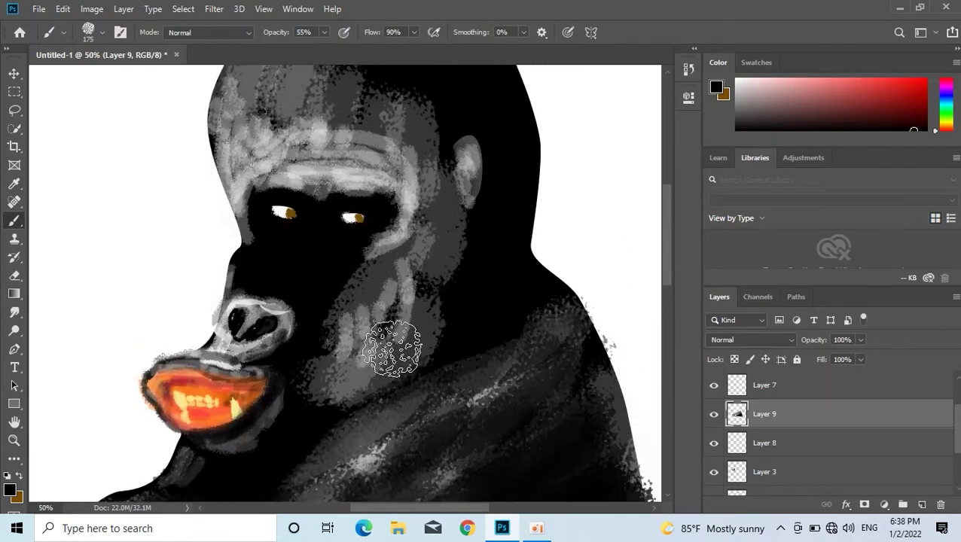
# Lighten the nose with white using a size-90 brush, undoing a stray squiggle.
pyautogui.press('[')
pyautogui.press('[')
pyautogui.press('[')
pyautogui.click(11, 492)
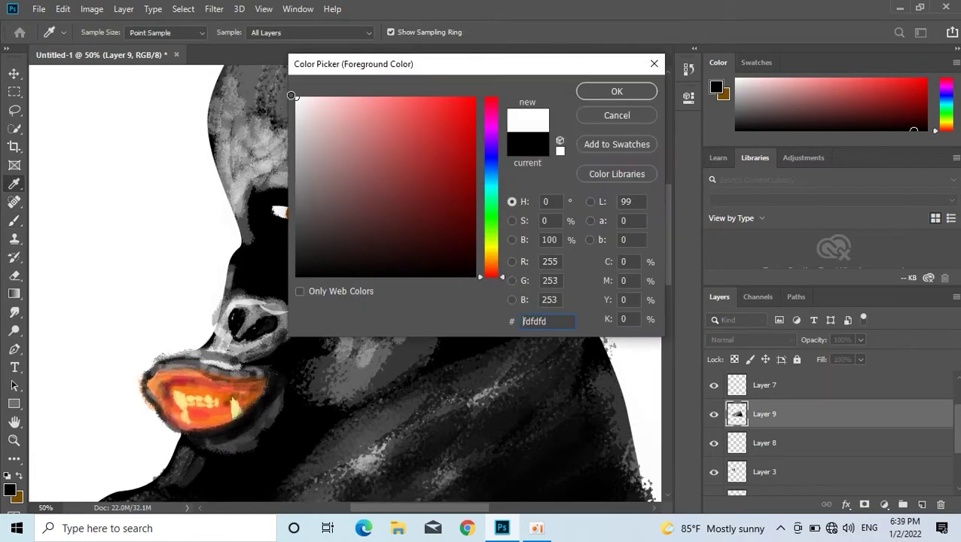
pyautogui.click(317, 162)
pyautogui.press('Return')
pyautogui.moveTo(219, 307)
pyautogui.mouseDown()
pyautogui.moveTo(290, 311)
pyautogui.moveTo(260, 320)
pyautogui.mouseUp()
pyautogui.rightClick(14, 220)
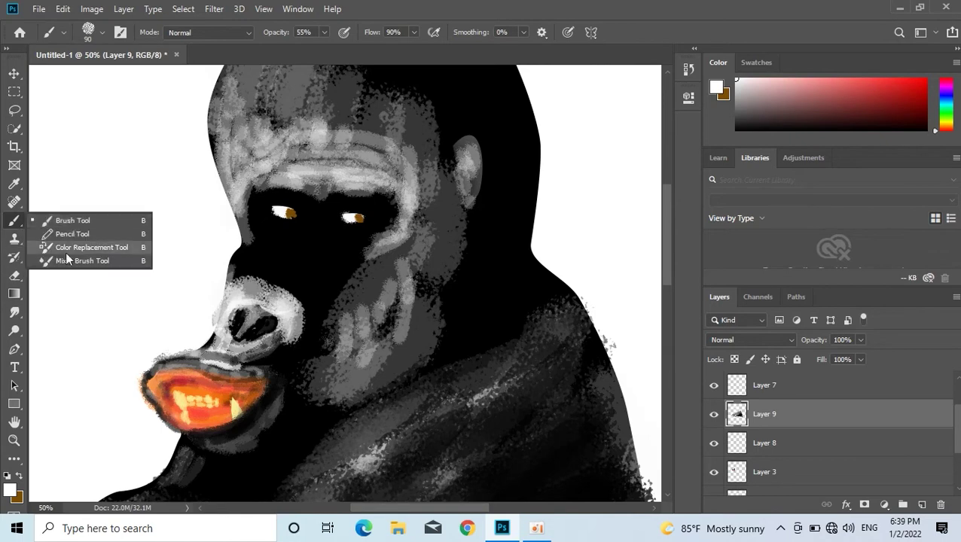
pyautogui.click(83, 260)
pyautogui.hotkey('ctrl', 'z')
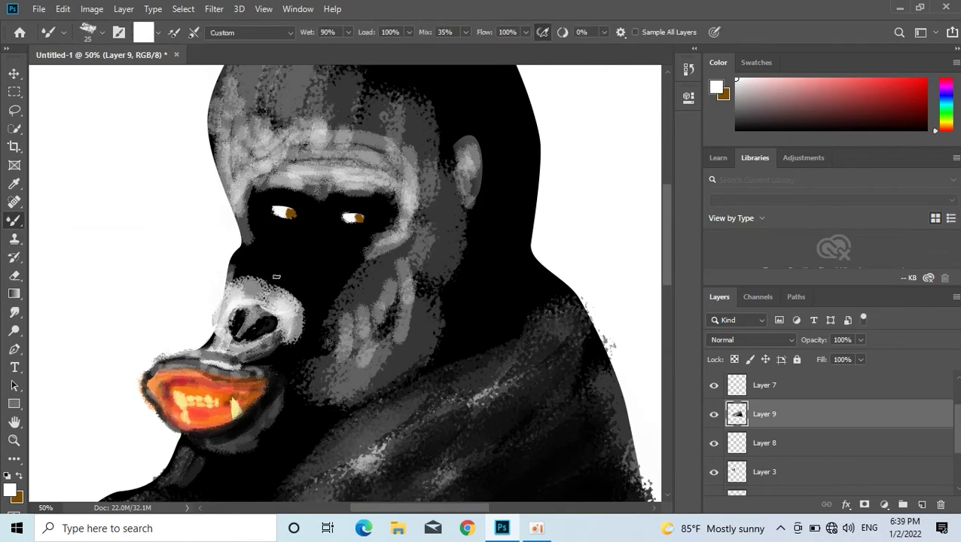
# Draw a rectangular selection around the gorilla's head.
pyautogui.scroll(1, 268, 277)
pyautogui.hotkey('ctrl', '-')
pyautogui.hotkey('ctrl', '-')
pyautogui.hotkey('ctrl', '-')
pyautogui.click(13, 73)
pyautogui.click(14, 91)
pyautogui.moveTo(254, 112)
pyautogui.mouseDown()
pyautogui.moveTo(422, 268)
pyautogui.moveTo(429, 242)
pyautogui.mouseUp()
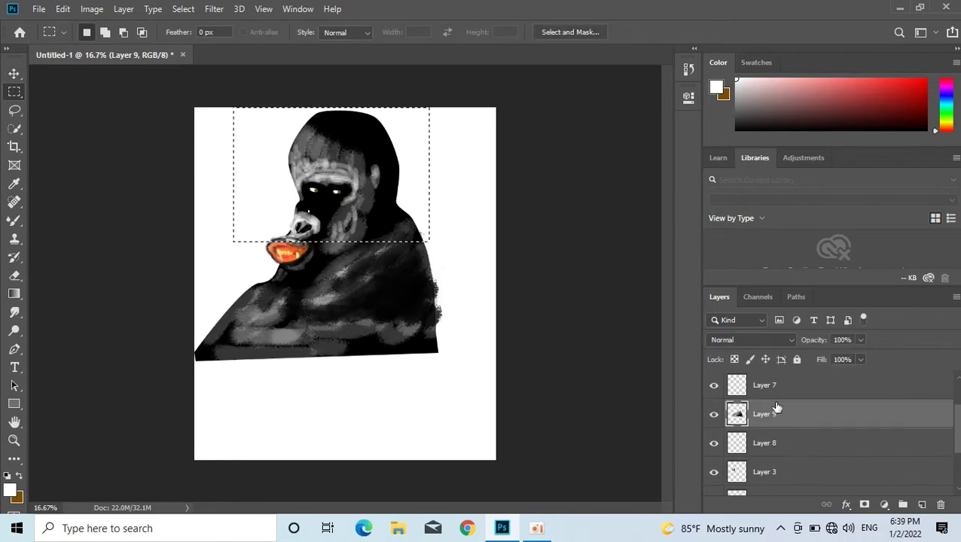
# Merge the painting layers down into Layer 1.
pyautogui.scroll(1, 776, 426)
pyautogui.rightClick(780, 444)
pyautogui.click(787, 428)
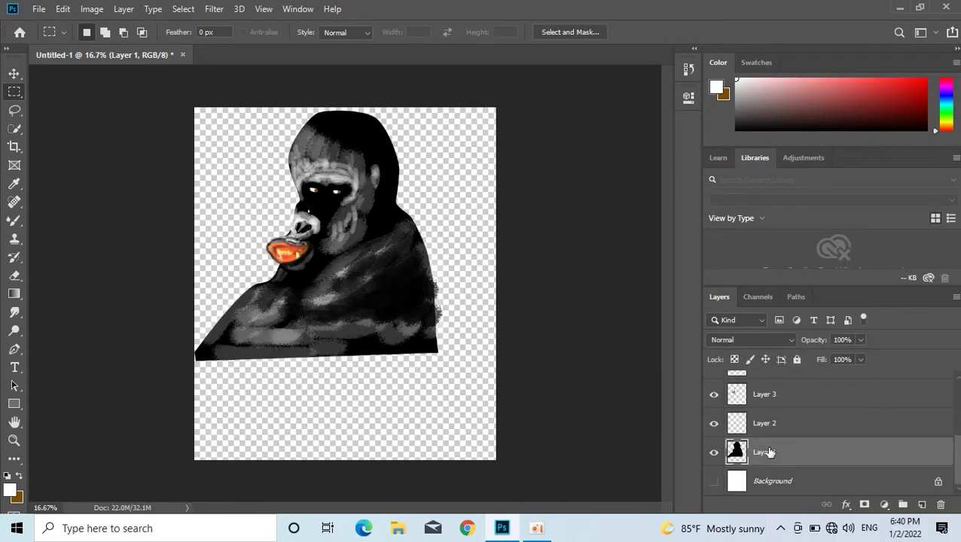
# Warp the marquee-selected head, pulling the top-right of the head inward.
pyautogui.moveTo(263, 108); pyautogui.dragTo(431, 231)
pyautogui.hotkey('ctrl', 't')
pyautogui.rightClick(324, 225)
pyautogui.click(358, 226)
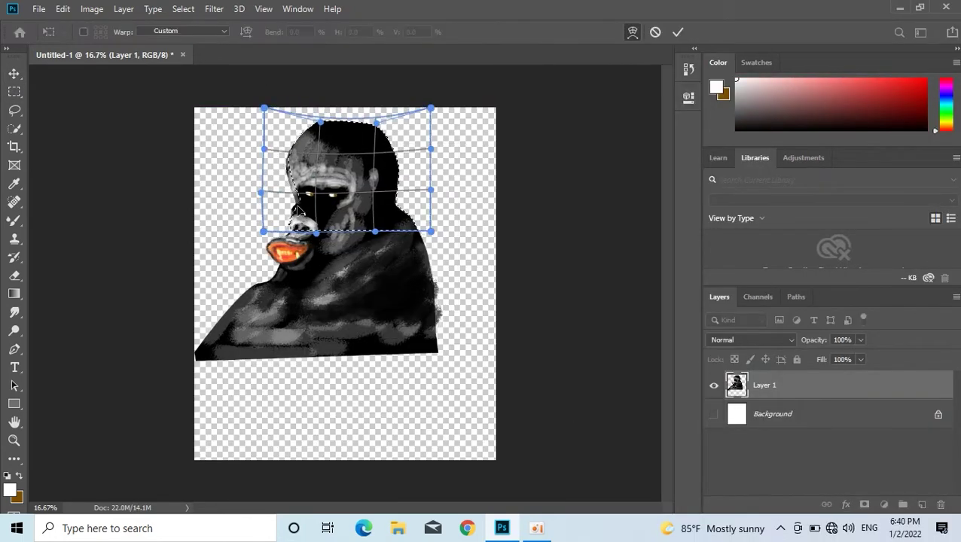
pyautogui.moveTo(287, 225); pyautogui.dragTo(341, 195)
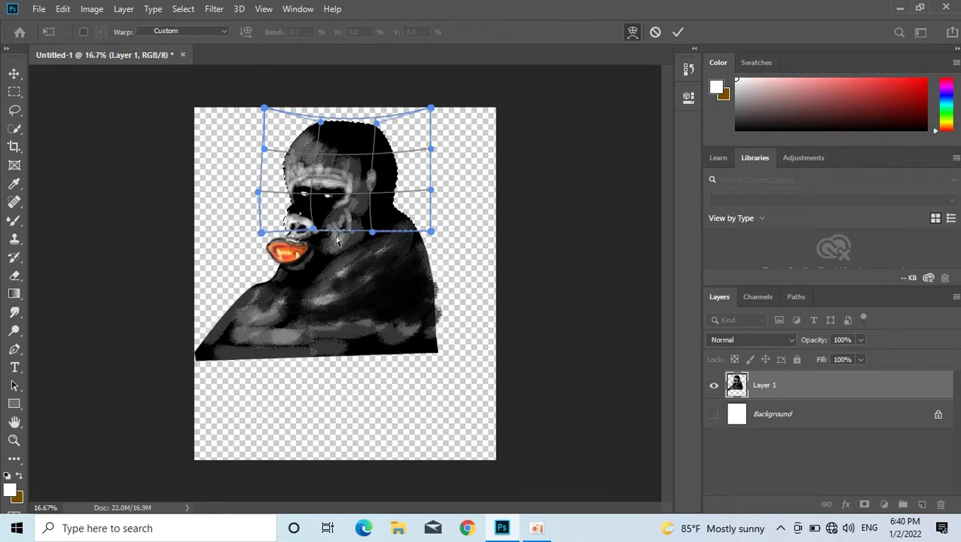
pyautogui.moveTo(430, 109); pyautogui.dragTo(364, 118)
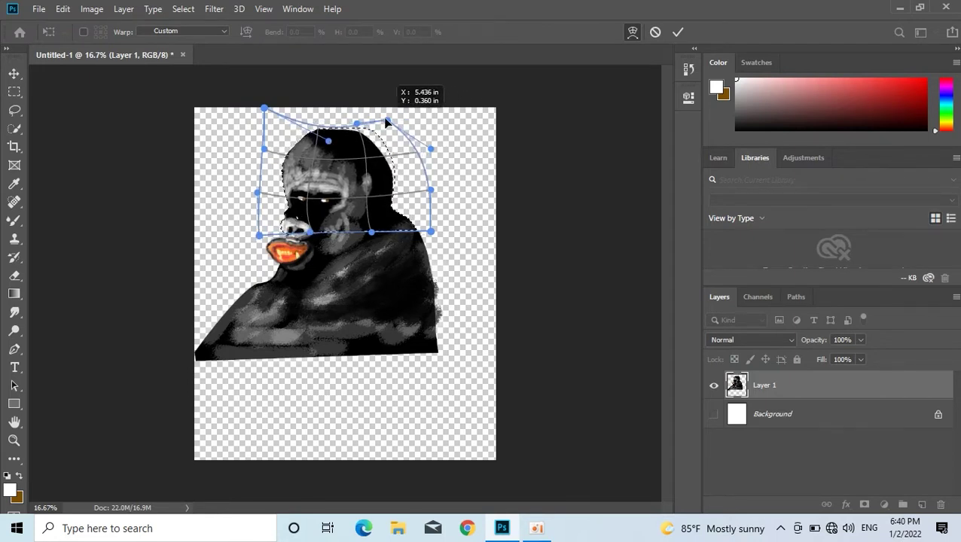
pyautogui.press('Return')
pyautogui.hotkey('ctrl', 'd')
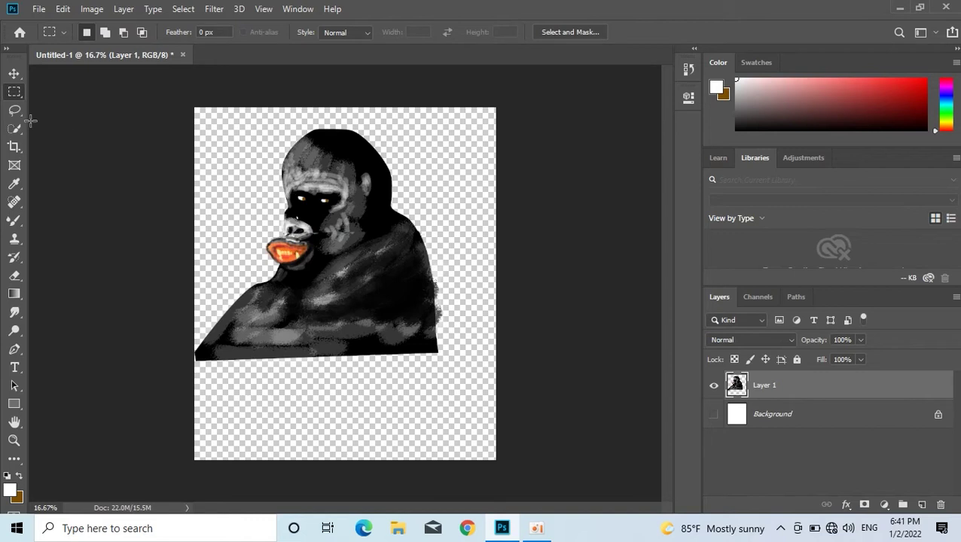
# Lasso both eyes and scale them up to about 108%.
pyautogui.press('l')
pyautogui.moveTo(290, 177)
pyautogui.mouseDown()
pyautogui.moveTo(326, 195)
pyautogui.moveTo(360, 169)
pyautogui.mouseUp()
pyautogui.press('v')
pyautogui.hotkey('ctrl', 't')
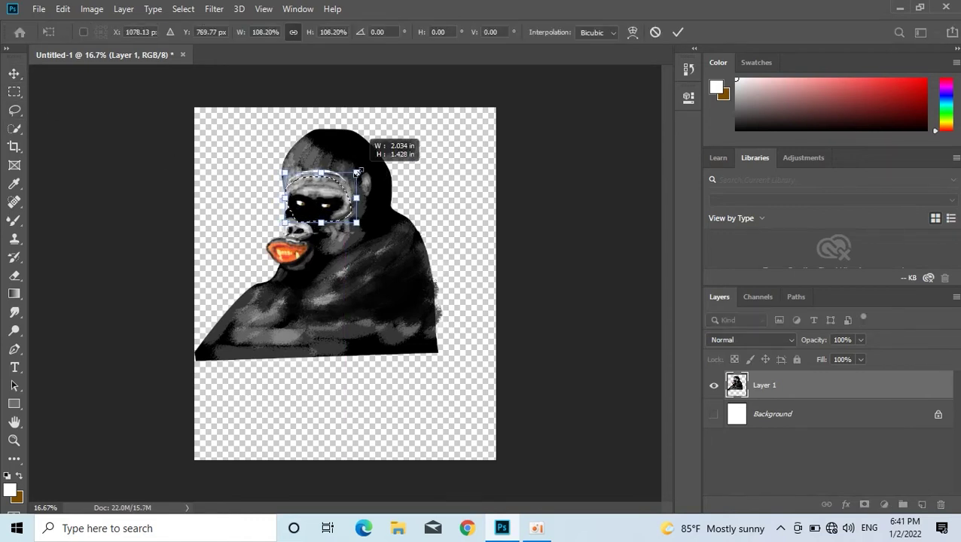
pyautogui.press('Return')
pyautogui.hotkey('ctrl', 'd')
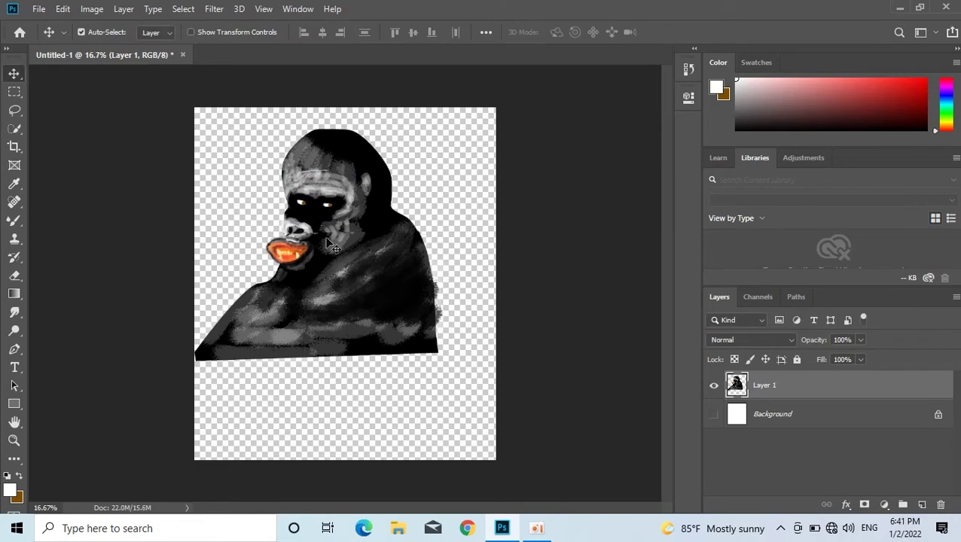
pyautogui.scroll(2, 307, 253)
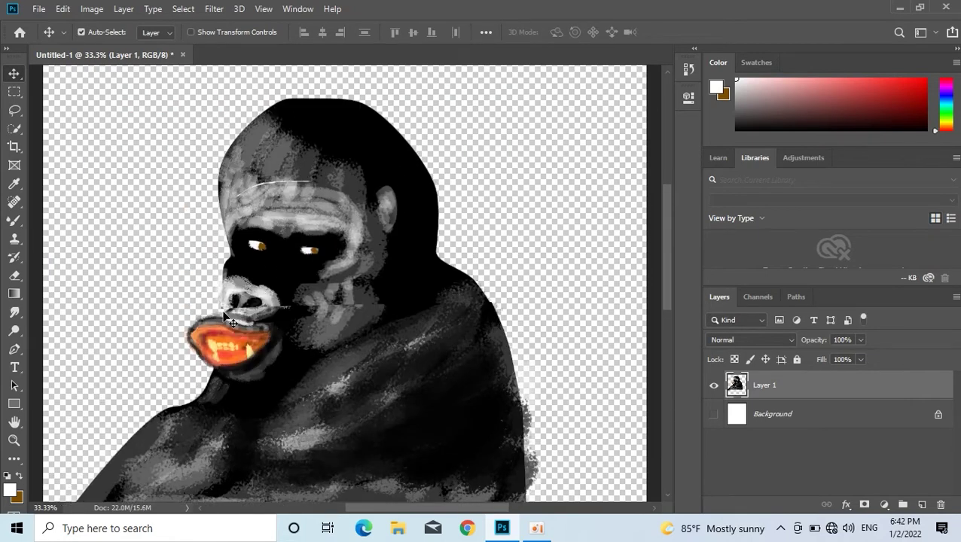
# Show the white Background again and add new empty layers around Layer 1.
pyautogui.click(714, 413)
pyautogui.click(10, 491)
pyautogui.click(616, 89)
pyautogui.press('b')
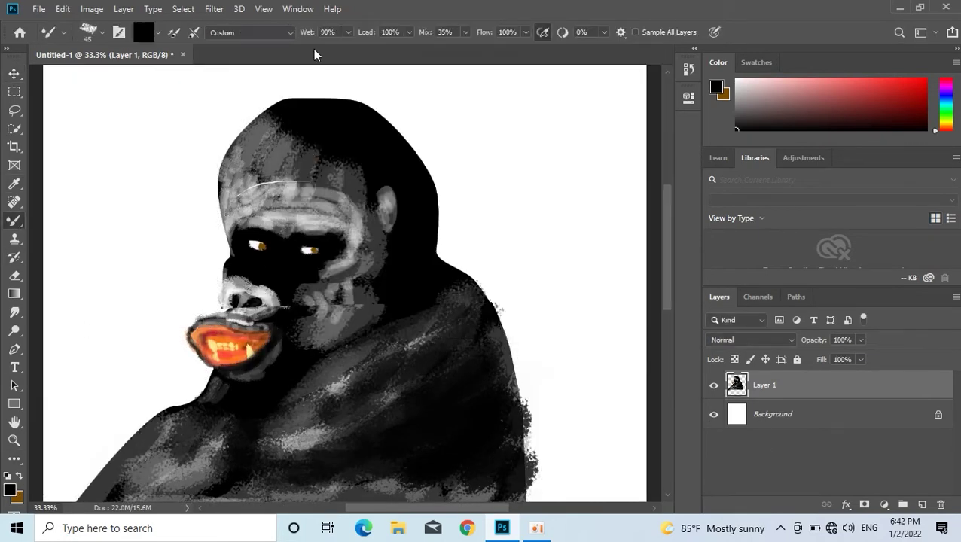
pyautogui.click(902, 504)
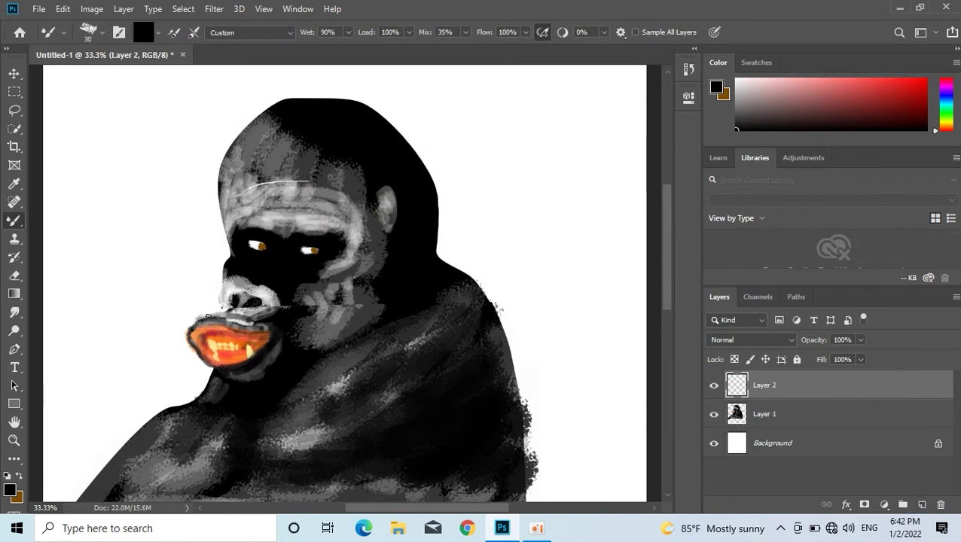
pyautogui.hotkey('alt', '[')
pyautogui.hotkey('alt', '[')
pyautogui.hotkey('ctrl', 'shift', 'alt', 'n')
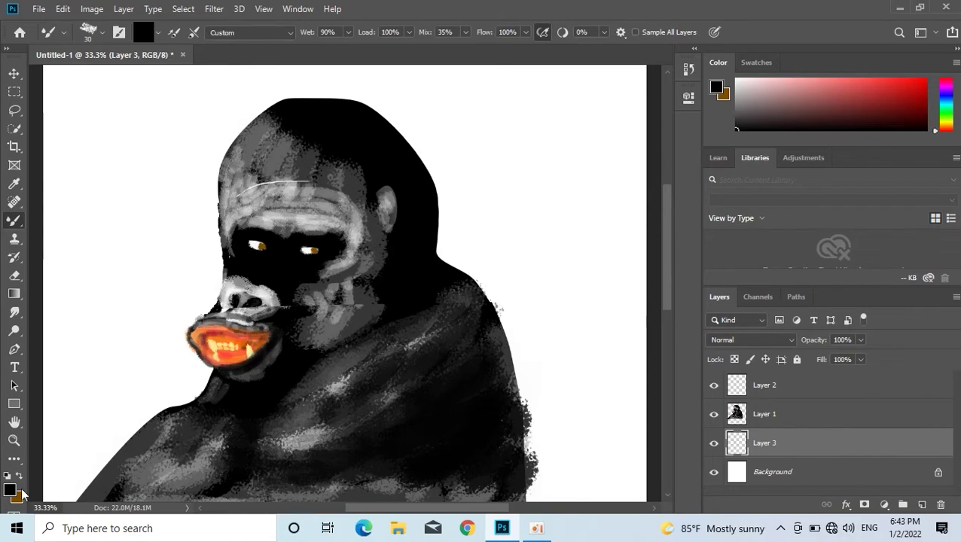
# Paint white wrinkle stripes across the snout on a new top layer at 93% opacity.
pyautogui.write('ffffff')
pyautogui.press('Return')
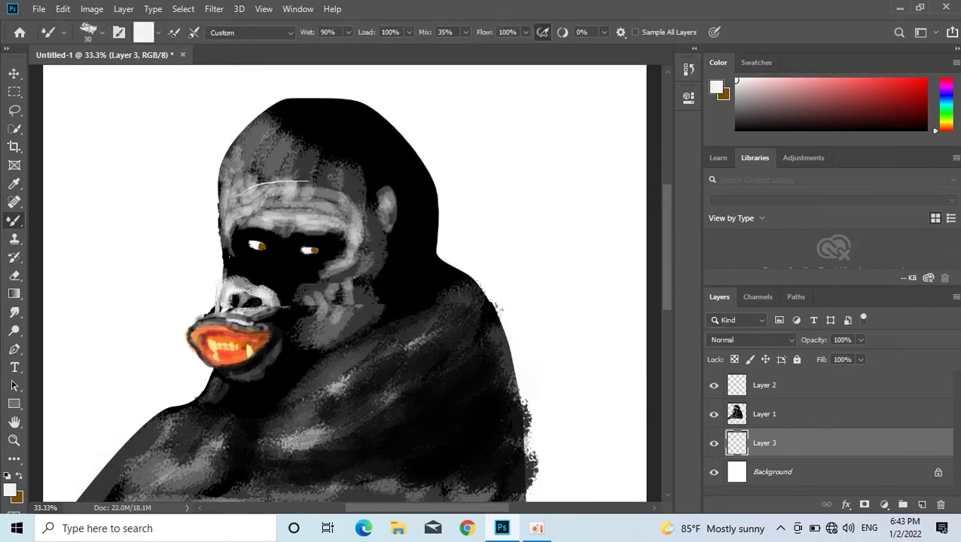
pyautogui.hotkey('alt', '.')
pyautogui.hotkey('ctrl', 'shift', 'alt', 'n')
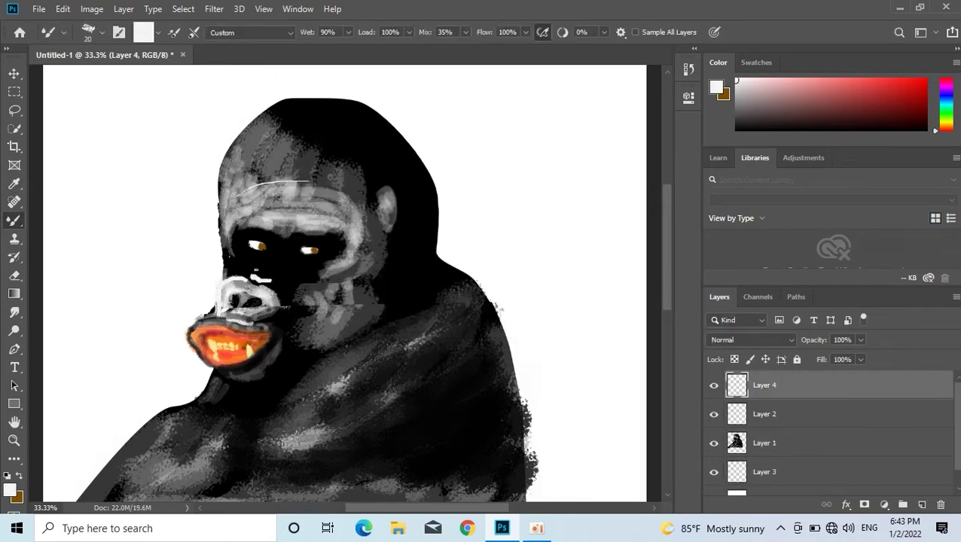
pyautogui.moveTo(273, 261)
pyautogui.mouseDown()
pyautogui.moveTo(290, 261)
pyautogui.moveTo(238, 268)
pyautogui.mouseUp()
pyautogui.moveTo(818, 340); pyautogui.dragTo(809, 340)
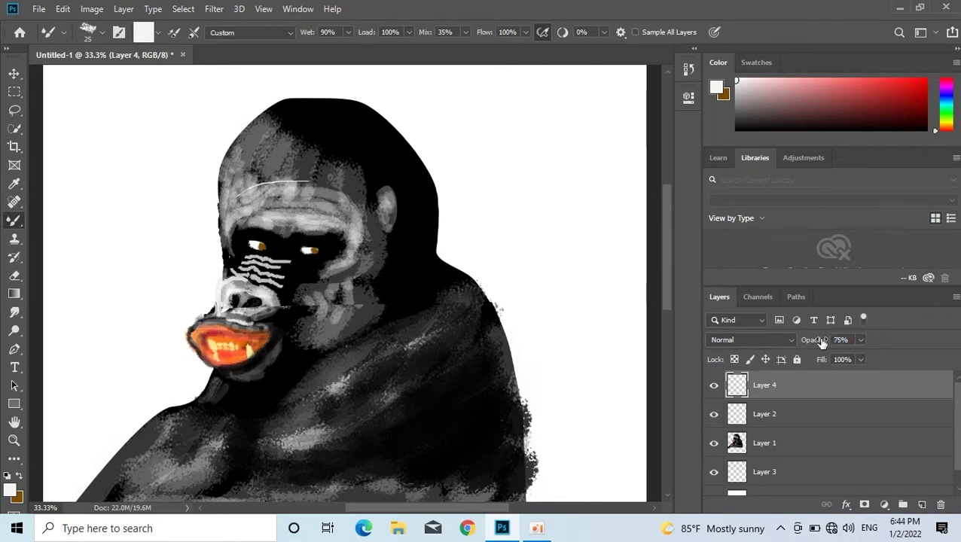
# Erase part of the lower nose stripes with a 13% opacity, size-70 eraser.
pyautogui.press('e')
pyautogui.moveTo(238, 263); pyautogui.dragTo(277, 276)
pyautogui.press('1')
pyautogui.press('3')
pyautogui.press(']')
pyautogui.press(']')
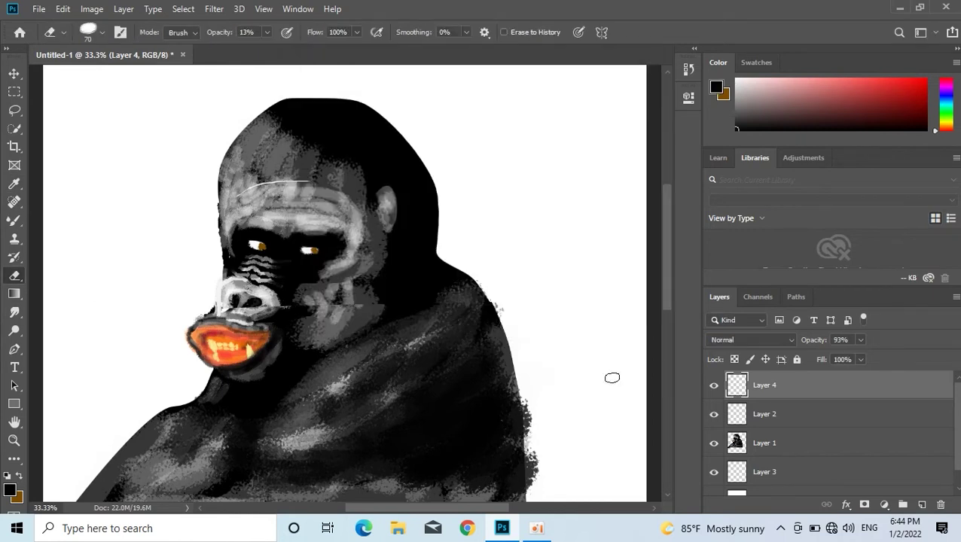
# On new Layer 5, shade the brow with black brush strokes at 18% opacity.
pyautogui.click(921, 504)
pyautogui.click(13, 220)
pyautogui.click(64, 218)
pyautogui.press('1')
pyautogui.press('8')
pyautogui.moveTo(276, 191)
pyautogui.mouseDown()
pyautogui.moveTo(253, 191)
pyautogui.moveTo(322, 187)
pyautogui.moveTo(260, 188)
pyautogui.moveTo(324, 208)
pyautogui.moveTo(237, 207)
pyautogui.moveTo(286, 229)
pyautogui.mouseUp()
pyautogui.keyDown('alt'); pyautogui.keyDown('shift'); pyautogui.rightClick(275, 214); pyautogui.keyUp('shift'); pyautogui.keyUp('alt')
# Begin warping the under-eye wrinkle stripes on Layer 4 into a new curve.
pyautogui.press('v')
pyautogui.click(263, 269)
pyautogui.press('l')
pyautogui.hotkey('ctrl', 't')
pyautogui.rightClick(259, 267)
pyautogui.click(286, 345)
pyautogui.moveTo(253, 260); pyautogui.dragTo(256, 265)
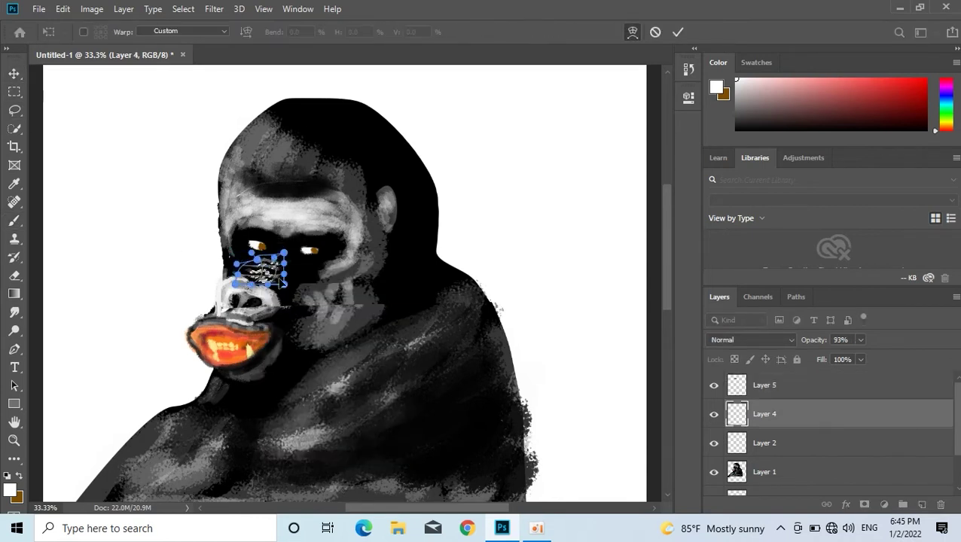
# Warp the snout stripe selection again and commit the new shape.
pyautogui.press('Return')
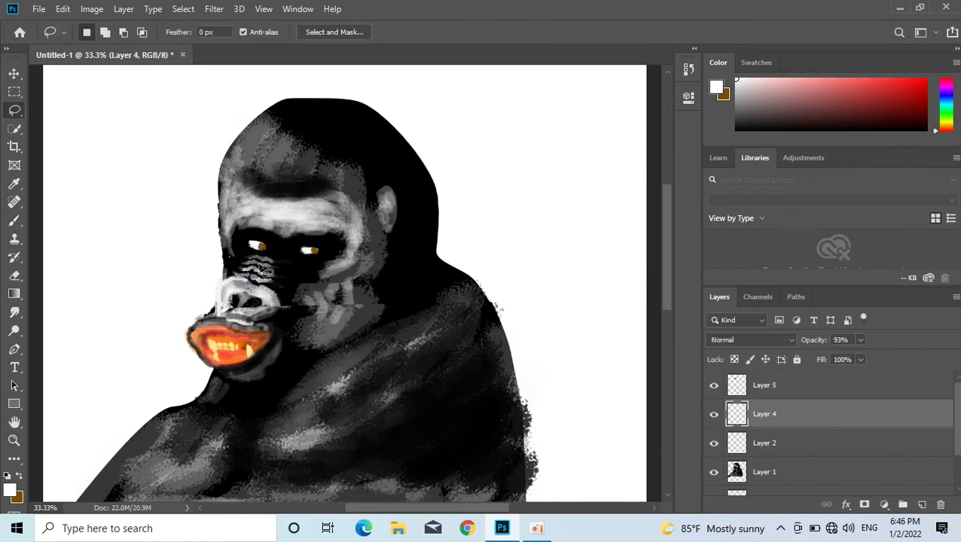
pyautogui.hotkey('ctrl', 't')
pyautogui.rightClick(258, 265)
pyautogui.click(287, 329)
pyautogui.rightClick(267, 272)
pyautogui.click(292, 361)
pyautogui.press('Return')
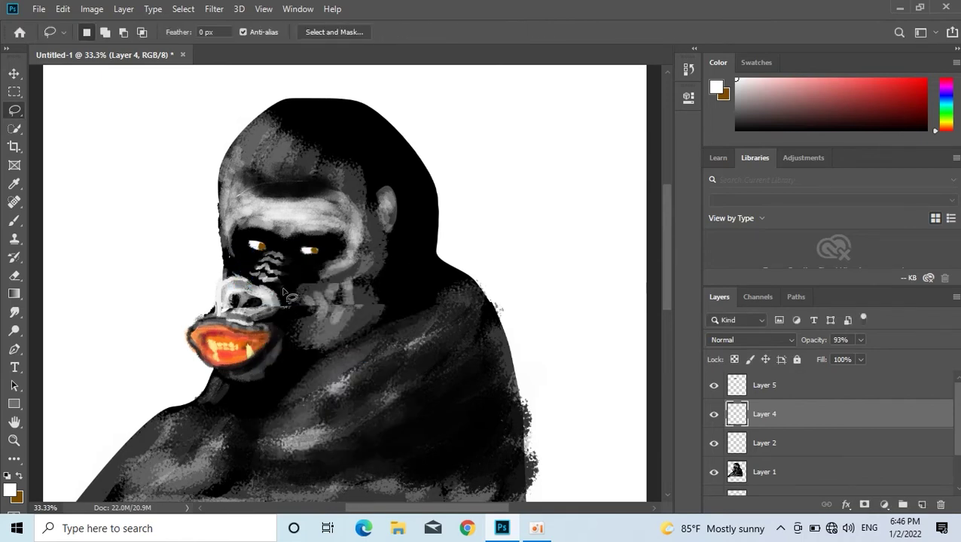
# Set the brush colour to black (000000) and add new empty layers for shading.
pyautogui.click(11, 491)
pyautogui.write('000000')
pyautogui.press('Return')
pyautogui.press('b')
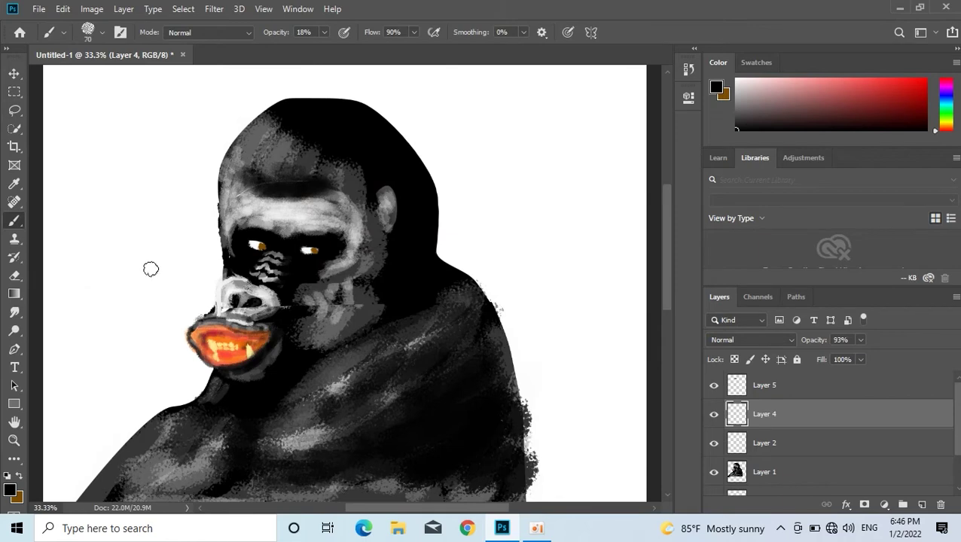
pyautogui.hotkey('ctrl', 'shift', 'alt', 'n')
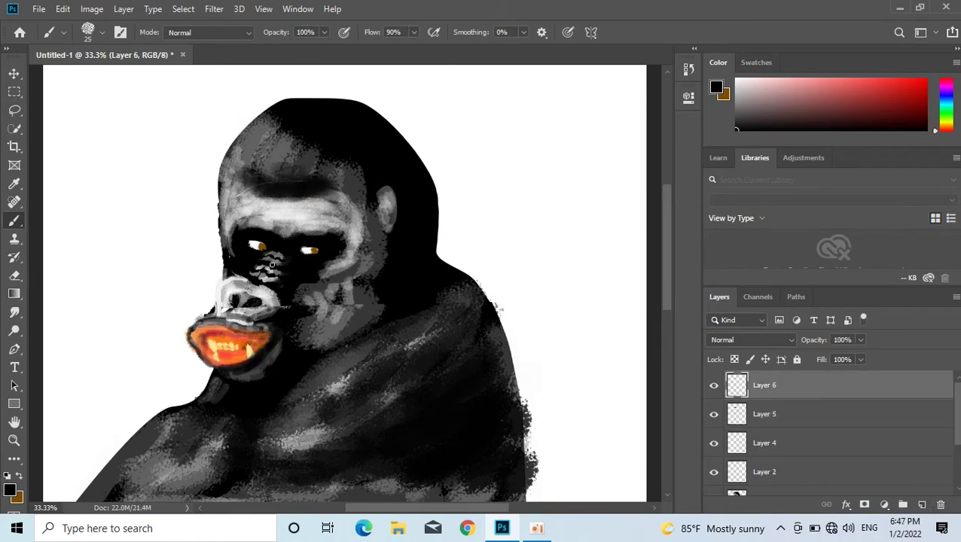
pyautogui.press('v')
pyautogui.press('b')
# Paint soft light grey highlights around the left eye and nose at 14% opacity.
pyautogui.click(10, 491)
pyautogui.press('Return')
pyautogui.press('1')
pyautogui.press('4')
pyautogui.moveTo(263, 235); pyautogui.dragTo(234, 257)
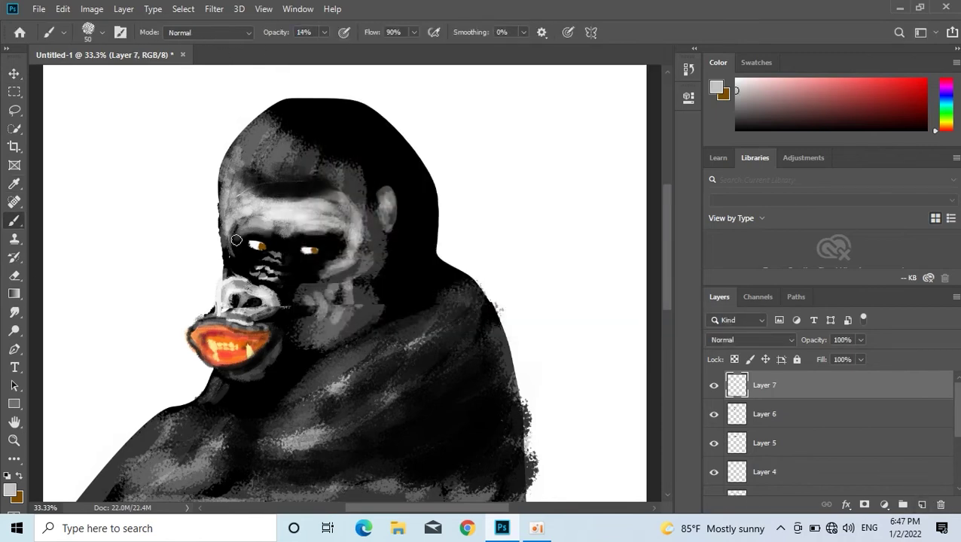
pyautogui.moveTo(237, 262); pyautogui.dragTo(238, 226)
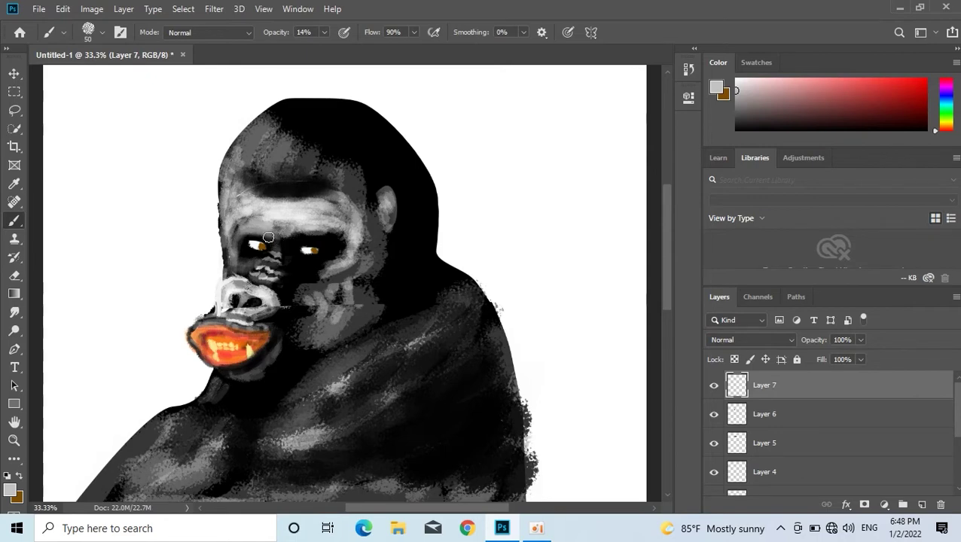
# Tint the brow, eye area, chin and neck a faint brown.
pyautogui.click(12, 494)
pyautogui.click(435, 192)
pyautogui.press('Return')
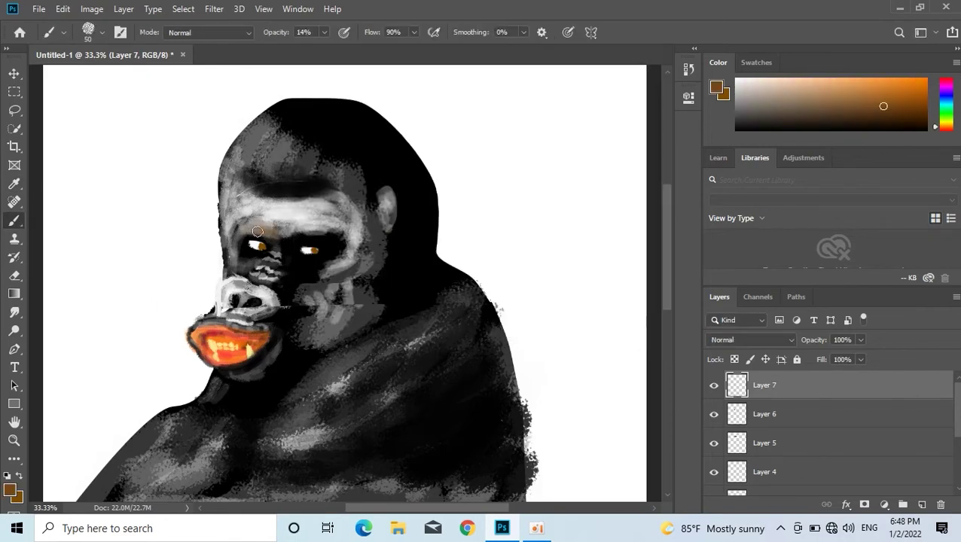
pyautogui.moveTo(305, 236); pyautogui.dragTo(250, 277)
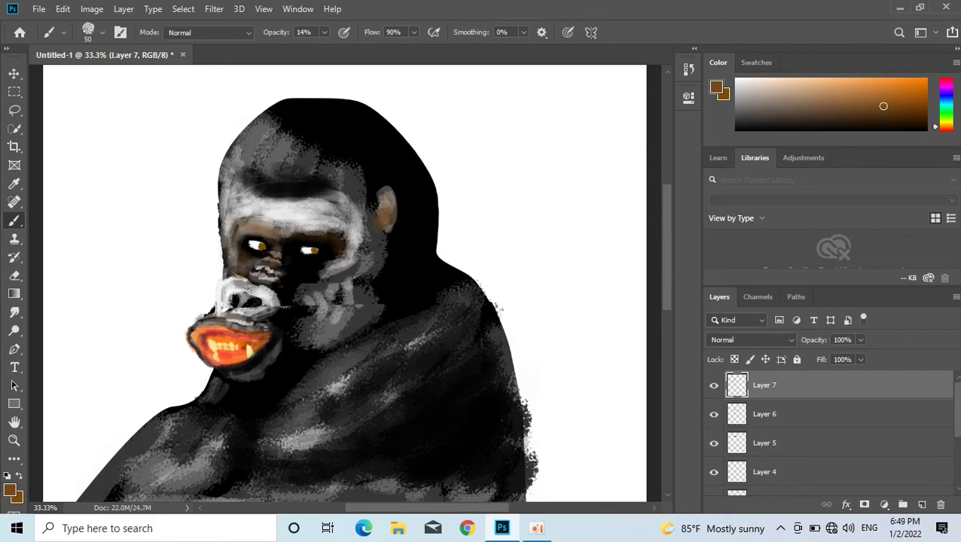
pyautogui.moveTo(241, 409)
pyautogui.mouseDown()
pyautogui.moveTo(216, 393)
pyautogui.moveTo(279, 377)
pyautogui.moveTo(256, 396)
pyautogui.mouseUp()
pyautogui.press('x')
pyautogui.moveTo(284, 349); pyautogui.dragTo(233, 379)
# Darken the chin, neck, grey cheek markings and brow with black.
pyautogui.click(9, 491)
pyautogui.click(618, 90)
pyautogui.moveTo(241, 399)
pyautogui.mouseDown()
pyautogui.moveTo(225, 386)
pyautogui.moveTo(280, 398)
pyautogui.mouseUp()
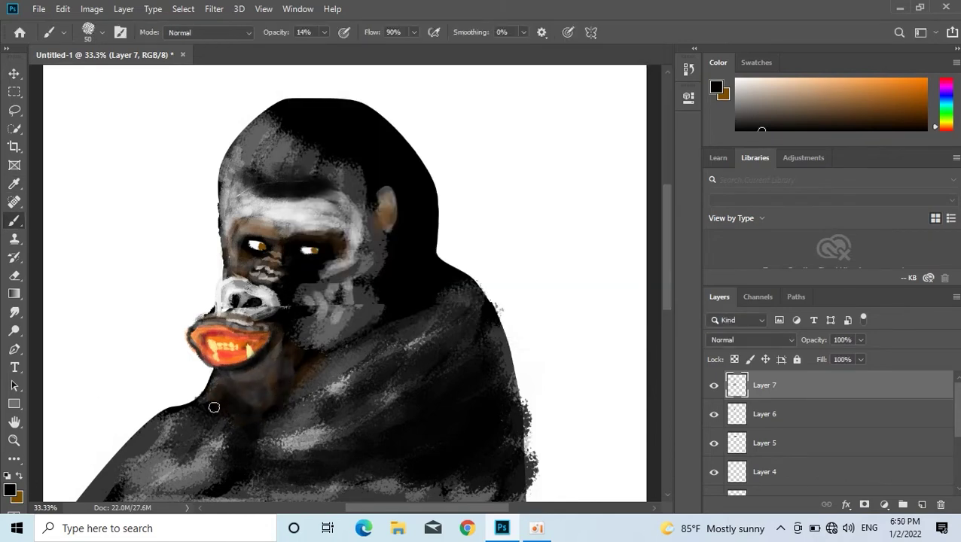
pyautogui.moveTo(342, 343)
pyautogui.mouseDown()
pyautogui.moveTo(317, 290)
pyautogui.moveTo(305, 309)
pyautogui.mouseUp()
pyautogui.moveTo(302, 161); pyautogui.dragTo(280, 183)
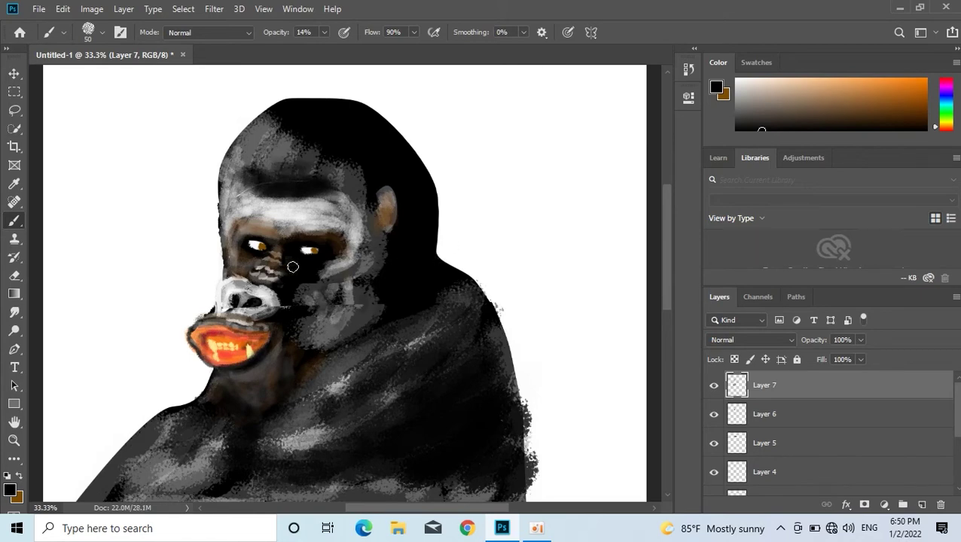
# Brighten the nose with light grey at 42% brush opacity.
pyautogui.click(10, 492)
pyautogui.click(299, 115)
pyautogui.click(614, 91)
pyautogui.press('4')
pyautogui.press('2')
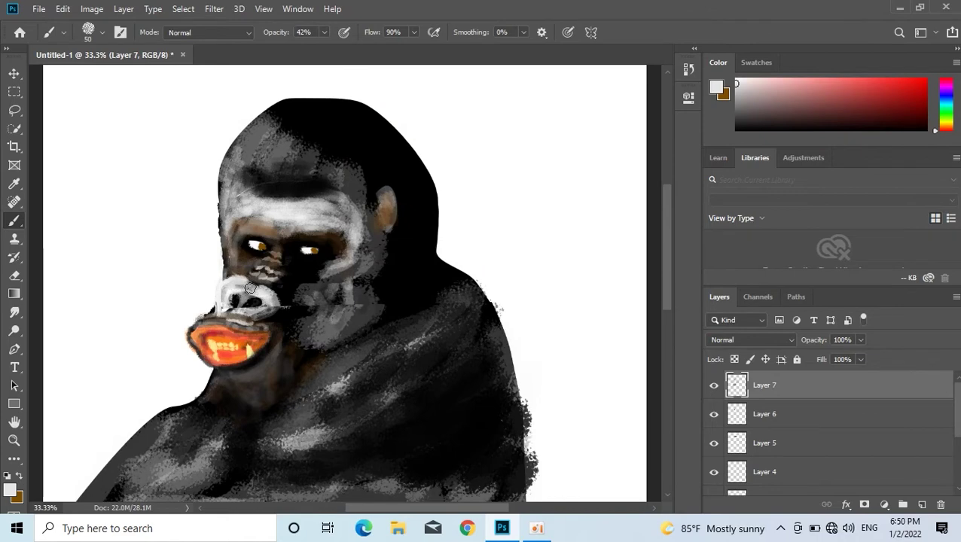
pyautogui.moveTo(256, 292); pyautogui.dragTo(270, 294)
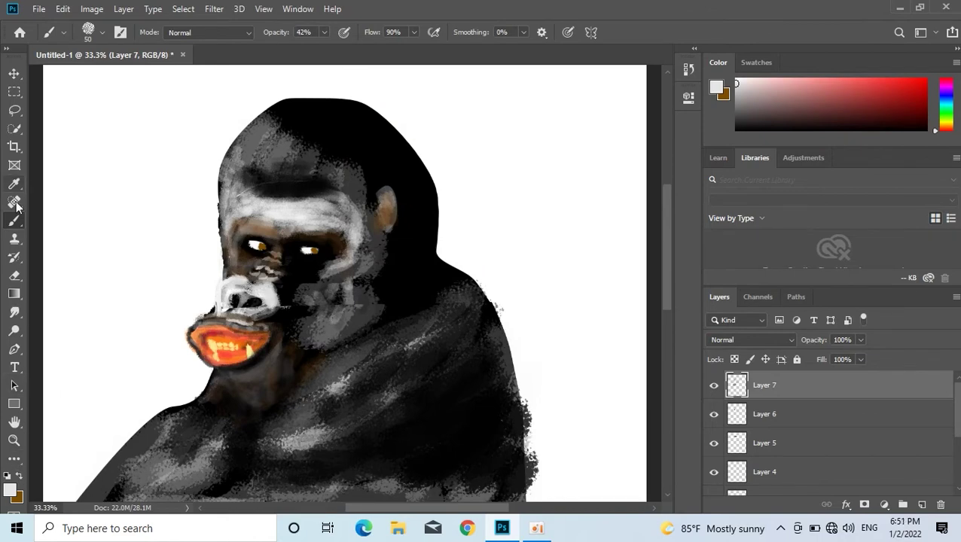
# Load the wet Mixer Brush with black and add new Layer 8.
pyautogui.rightClick(14, 220)
pyautogui.click(75, 262)
pyautogui.click(144, 32)
pyautogui.click(301, 268)
pyautogui.click(614, 90)
pyautogui.click(922, 505)
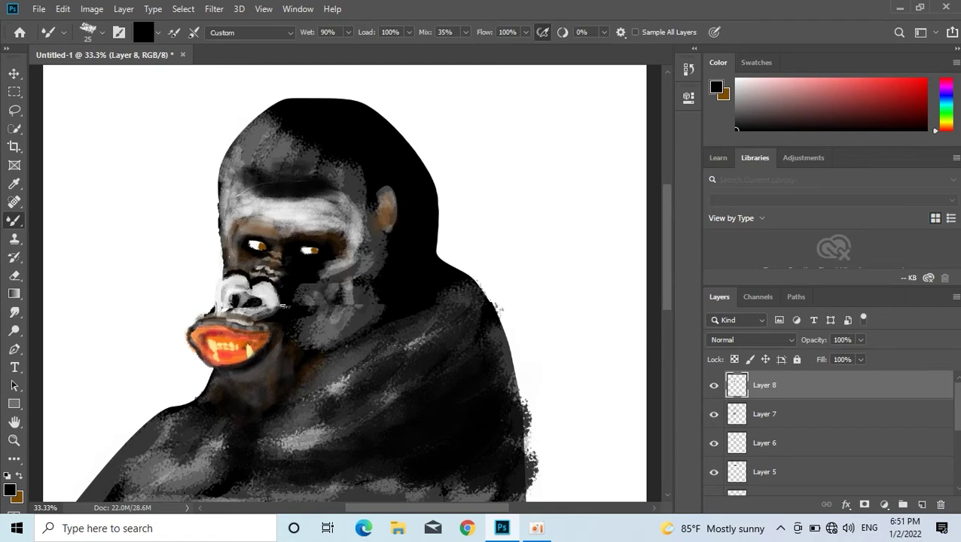
# With the regular brush, darken the brown area beside the right eye.
pyautogui.press('x')
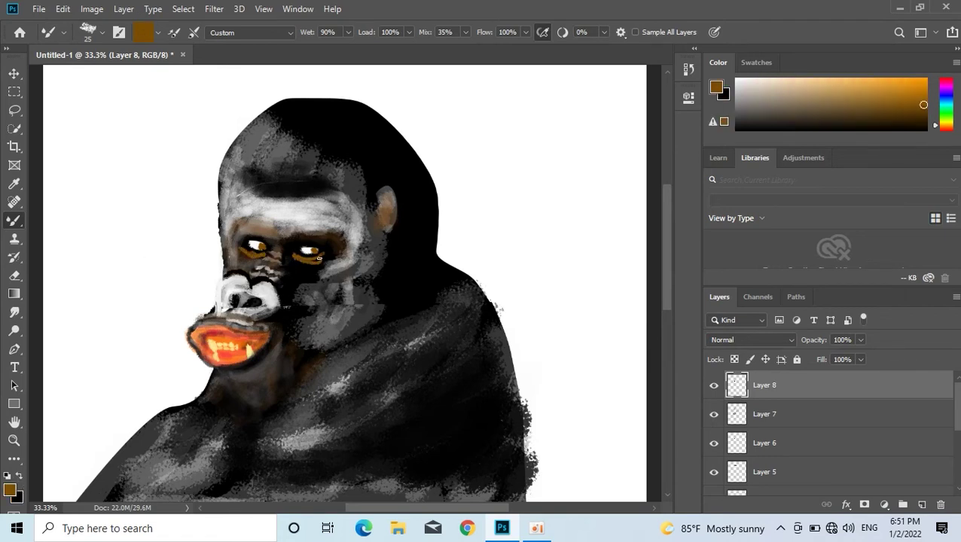
pyautogui.rightClick(14, 220)
pyautogui.click(68, 220)
pyautogui.press('x')
pyautogui.moveTo(327, 258); pyautogui.dragTo(297, 260)
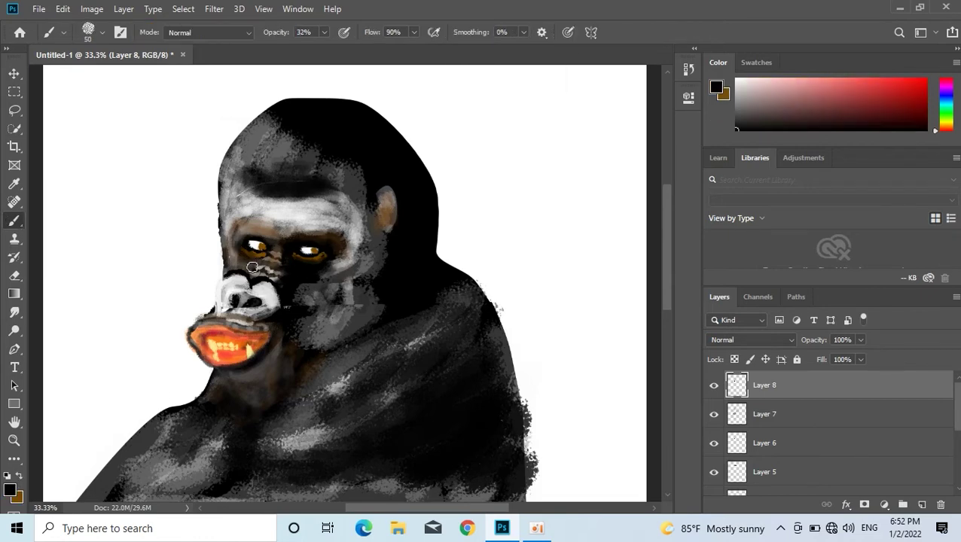
# Brighten above the right eye and paint small white wrinkle lines on the snout.
pyautogui.click(10, 492)
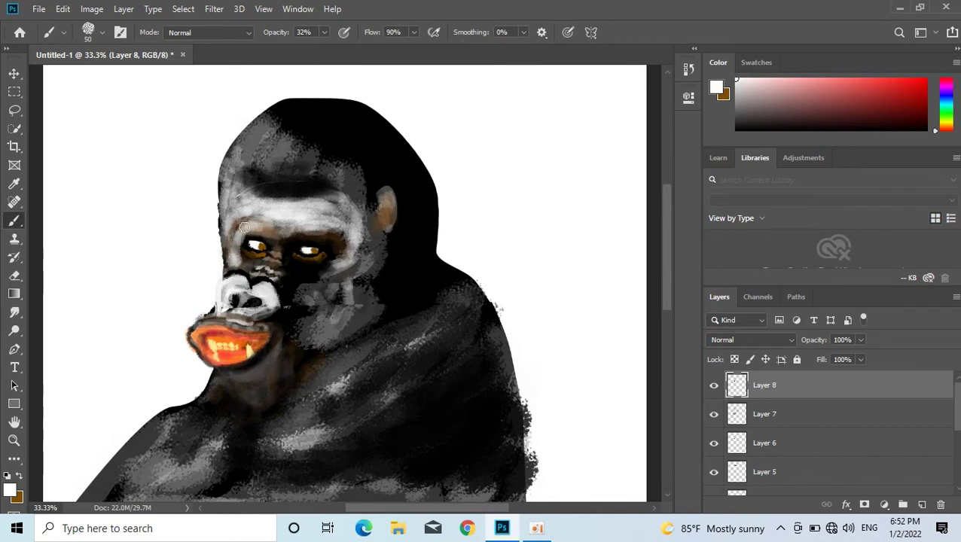
pyautogui.moveTo(282, 234)
pyautogui.mouseDown()
pyautogui.moveTo(320, 231)
pyautogui.moveTo(334, 246)
pyautogui.mouseUp()
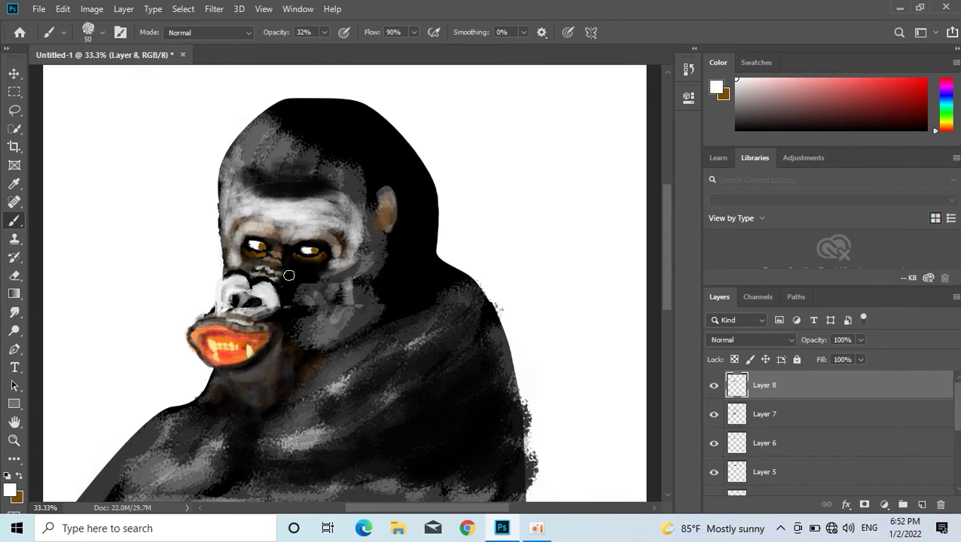
pyautogui.moveTo(279, 282)
pyautogui.mouseDown()
pyautogui.moveTo(291, 293)
pyautogui.moveTo(315, 288)
pyautogui.mouseUp()
# Reset colours to black and white and darken the cheek wrinkle stripes.
pyautogui.press('x')
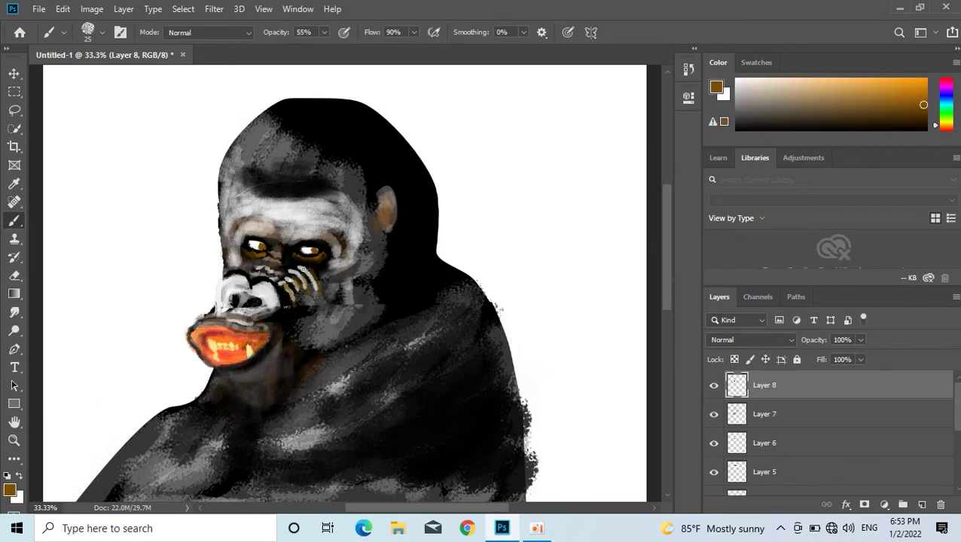
pyautogui.press('d')
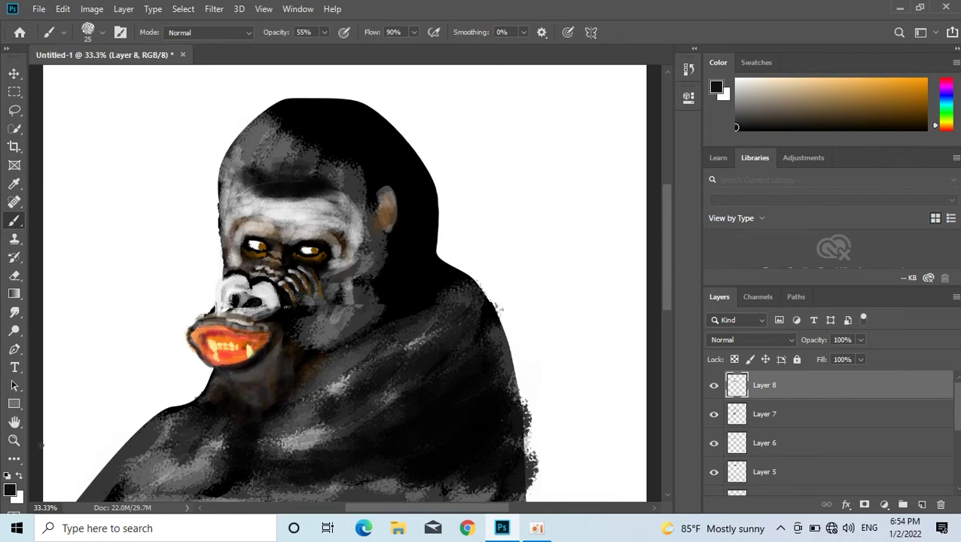
pyautogui.press('x')
pyautogui.press('[')
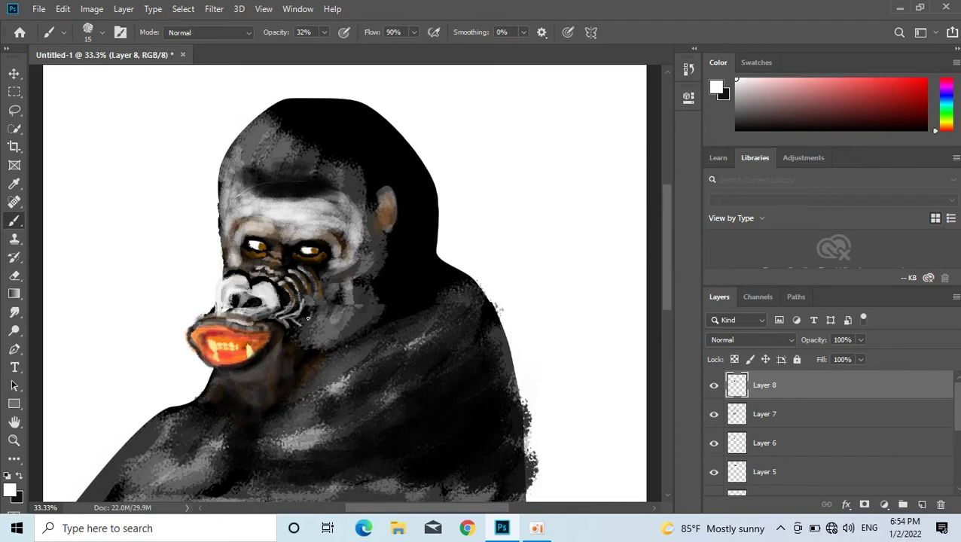
pyautogui.click(20, 477)
pyautogui.press(']')
pyautogui.press(']')
pyautogui.moveTo(320, 301)
pyautogui.mouseDown()
pyautogui.moveTo(314, 311)
pyautogui.moveTo(337, 302)
pyautogui.mouseUp()
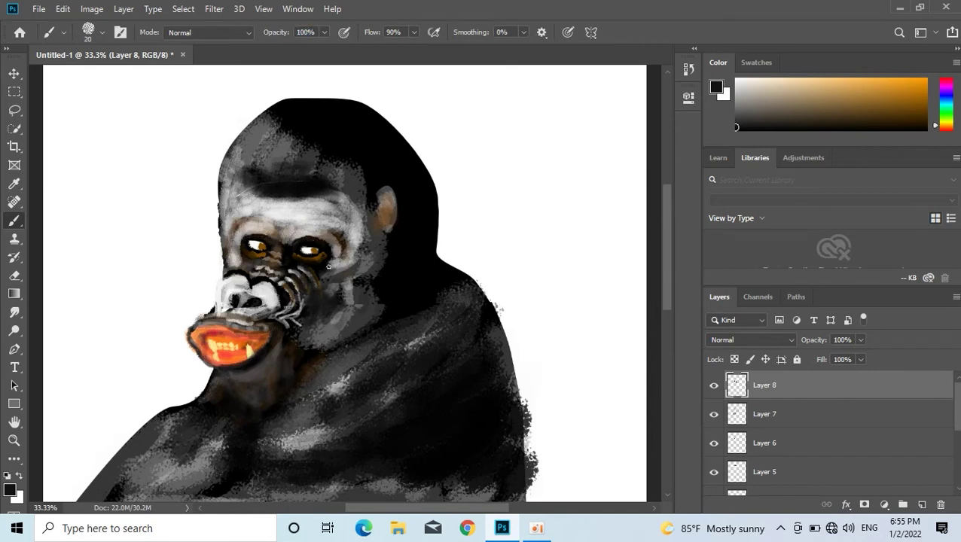
# Paint white forehead highlights plus a dark crease and brow ridge.
pyautogui.press('x')
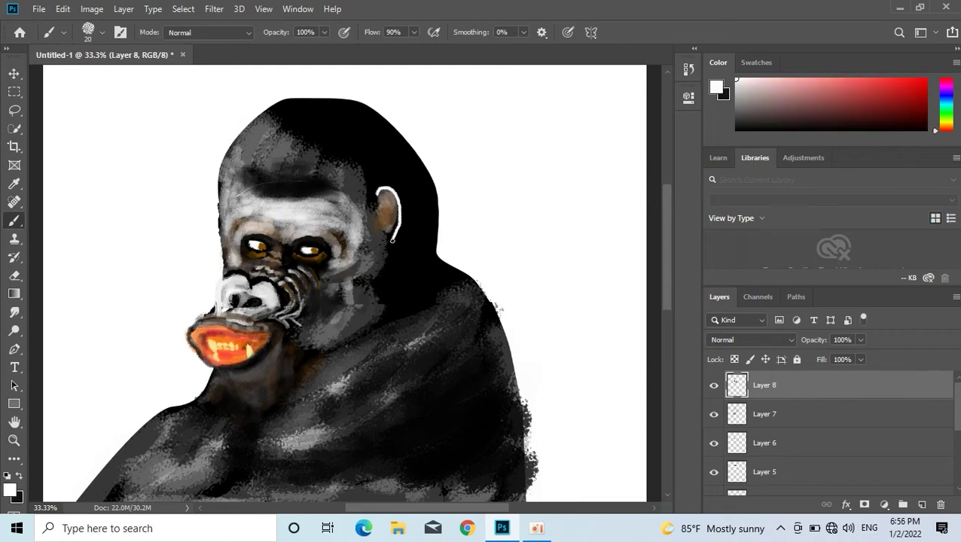
pyautogui.moveTo(264, 38); pyautogui.dragTo(248, 38)
pyautogui.moveTo(253, 170)
pyautogui.mouseDown()
pyautogui.moveTo(332, 166)
pyautogui.moveTo(241, 169)
pyautogui.moveTo(310, 162)
pyautogui.mouseUp()
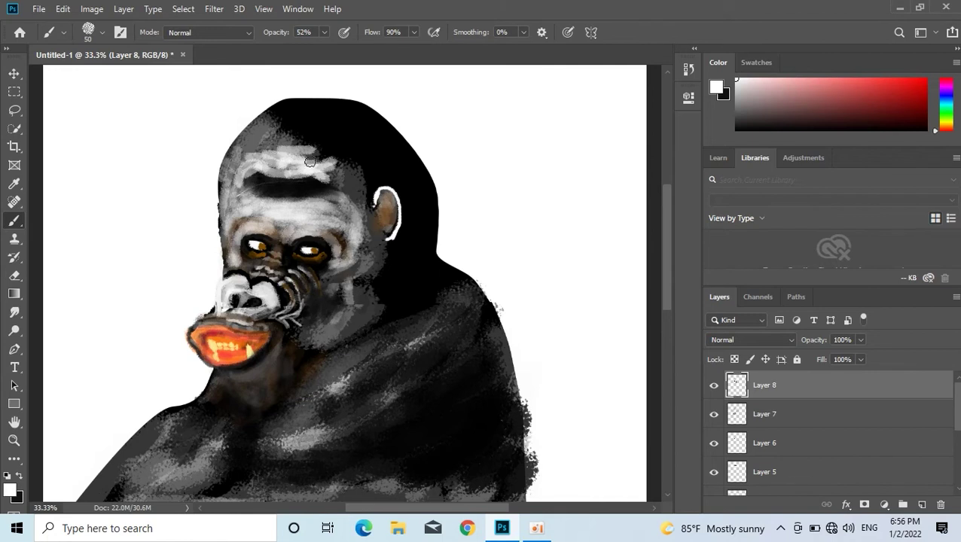
pyautogui.press('x')
pyautogui.moveTo(324, 32); pyautogui.dragTo(316, 47)
pyautogui.moveTo(251, 157); pyautogui.dragTo(306, 173)
pyautogui.moveTo(327, 135)
pyautogui.mouseDown()
pyautogui.moveTo(233, 174)
pyautogui.moveTo(296, 143)
pyautogui.mouseUp()
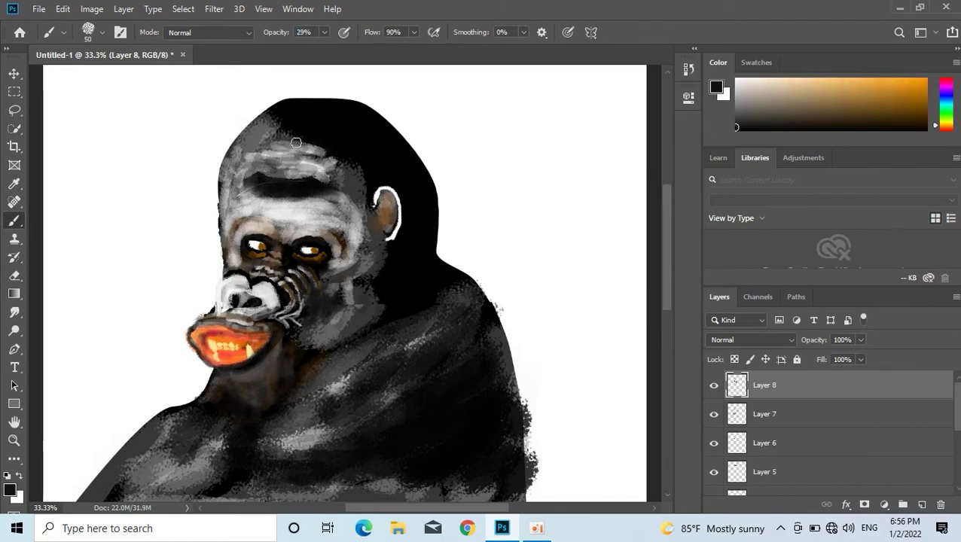
# Brush a faint white glow over the head top on a new layer.
pyautogui.moveTo(280, 32); pyautogui.dragTo(266, 34)
pyautogui.press('x')
pyautogui.hotkey('ctrl', 'shift', 'alt', 'n')
pyautogui.moveTo(279, 113)
pyautogui.mouseDown()
pyautogui.moveTo(354, 124)
pyautogui.moveTo(399, 188)
pyautogui.moveTo(457, 243)
pyautogui.moveTo(432, 311)
pyautogui.moveTo(436, 219)
pyautogui.moveTo(403, 311)
pyautogui.mouseUp()
# Darken the top of the head, then add a new layer near the stack bottom.
pyautogui.press('x')
pyautogui.moveTo(281, 32); pyautogui.dragTo(302, 60)
pyautogui.moveTo(324, 125)
pyautogui.mouseDown()
pyautogui.moveTo(378, 141)
pyautogui.moveTo(332, 101)
pyautogui.moveTo(249, 139)
pyautogui.moveTo(219, 261)
pyautogui.mouseUp()
pyautogui.hotkey('ctrl', 'shift', 'alt', 'n')
pyautogui.hotkey('ctrl', 'shift', '[')
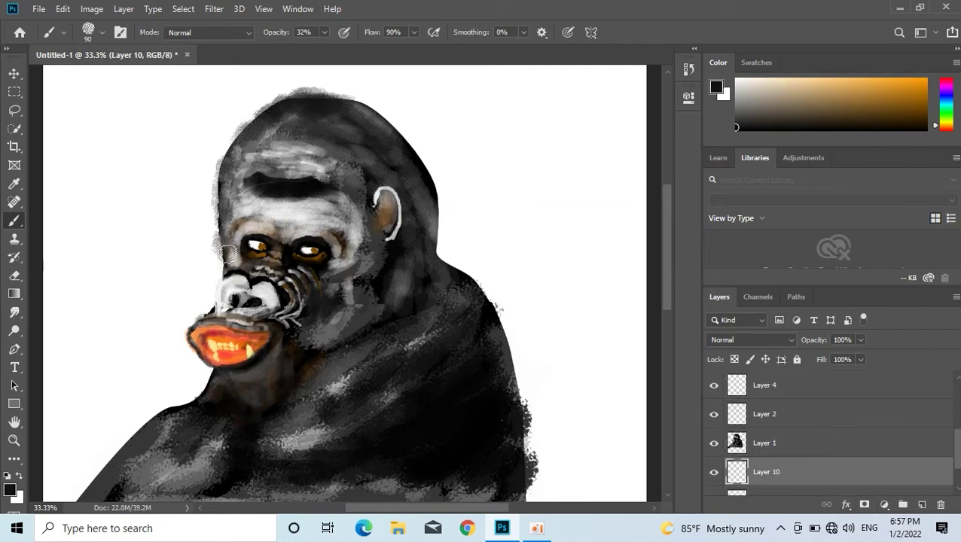
# Darken the ear and head top on Layer 9, then shade the lower-left jaw on Layer 10.
pyautogui.hotkey('alt', '[')
pyautogui.moveTo(377, 181)
pyautogui.mouseDown()
pyautogui.moveTo(378, 252)
pyautogui.moveTo(377, 192)
pyautogui.mouseUp()
pyautogui.moveTo(411, 140); pyautogui.dragTo(317, 140)
pyautogui.scroll(-3, 384, 345)
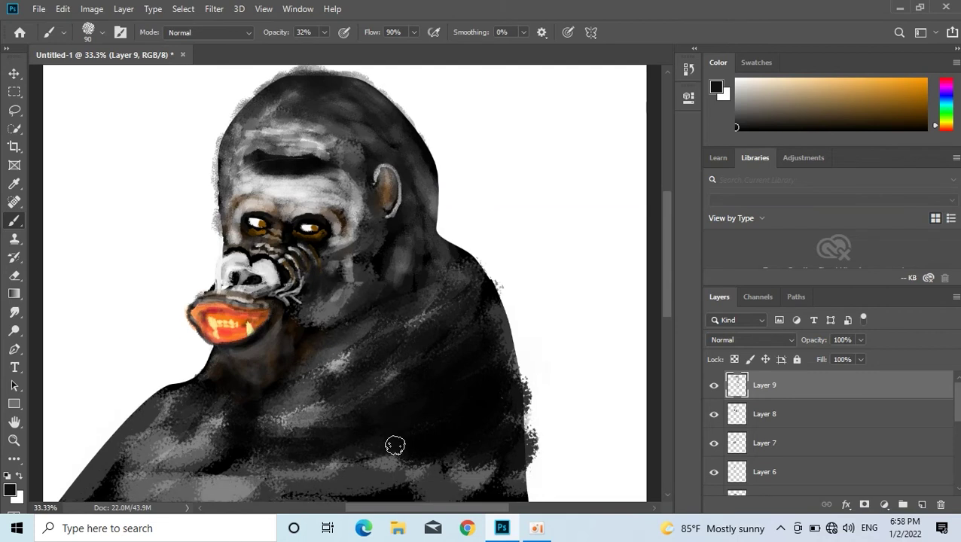
pyautogui.moveTo(204, 315)
pyautogui.mouseDown()
pyautogui.moveTo(181, 335)
pyautogui.moveTo(172, 365)
pyautogui.mouseUp()
pyautogui.scroll(-5, 776, 431)
pyautogui.click(776, 431)
pyautogui.moveTo(197, 311)
pyautogui.mouseDown()
pyautogui.moveTo(191, 349)
pyautogui.moveTo(124, 392)
pyautogui.mouseUp()
# Shade the lower-left shoulder dark on Layer 2, then soften it with white strokes.
pyautogui.hotkey('alt', ']')
pyautogui.hotkey('alt', ']')
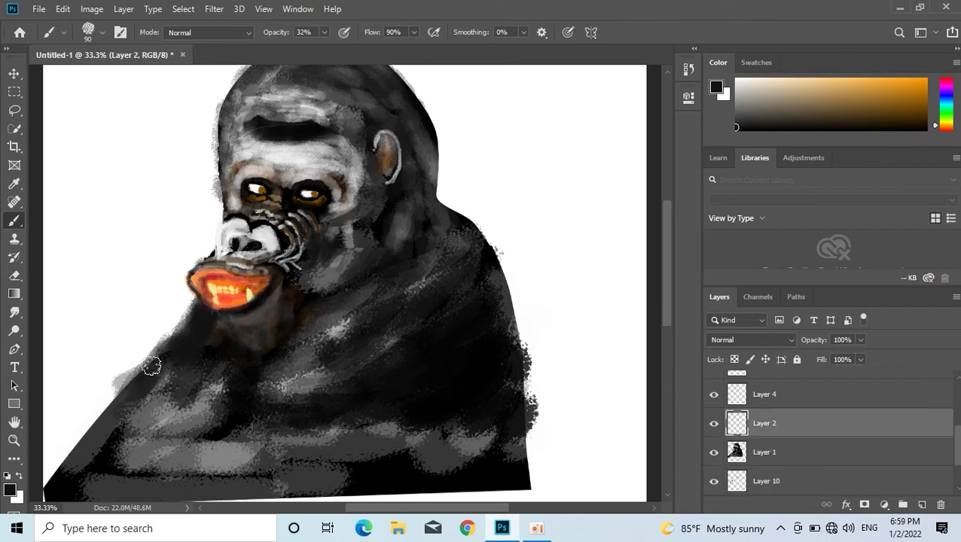
pyautogui.moveTo(150, 362); pyautogui.dragTo(75, 452)
pyautogui.moveTo(166, 384); pyautogui.dragTo(98, 437)
pyautogui.press('x')
pyautogui.moveTo(166, 347)
pyautogui.mouseDown()
pyautogui.moveTo(146, 395)
pyautogui.moveTo(195, 322)
pyautogui.moveTo(181, 377)
pyautogui.mouseUp()
pyautogui.scroll(-1, 448, 415)
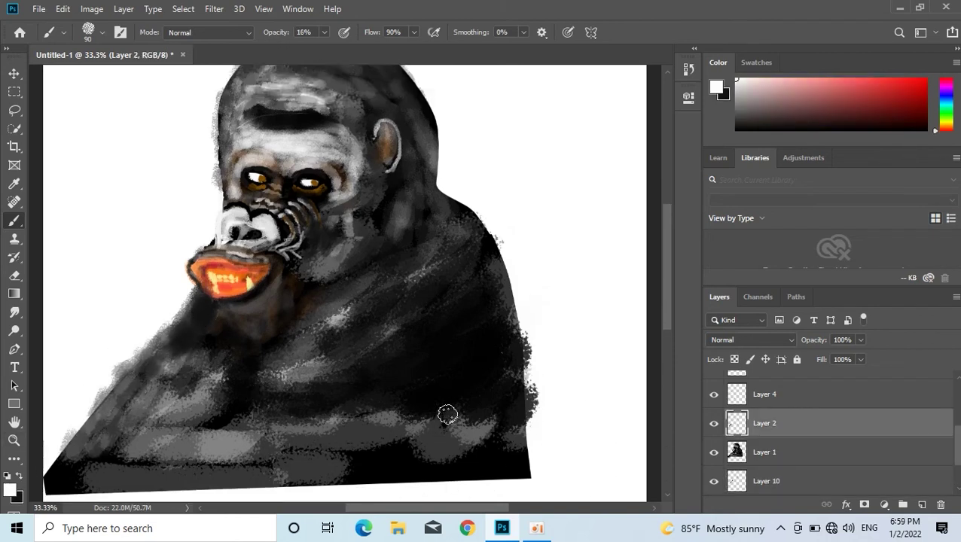
# Darken the lower-left shoulder and its edge with black at 100% opacity.
pyautogui.press('x')
pyautogui.press('0')
pyautogui.moveTo(181, 324); pyautogui.dragTo(124, 384)
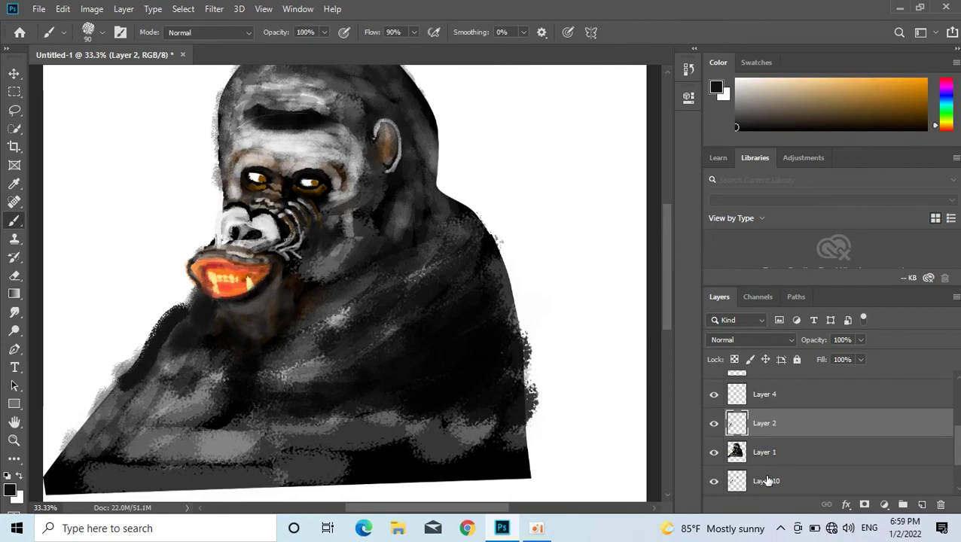
pyautogui.hotkey('alt', '[')
pyautogui.hotkey('alt', '[')
pyautogui.moveTo(183, 299); pyautogui.dragTo(177, 327)
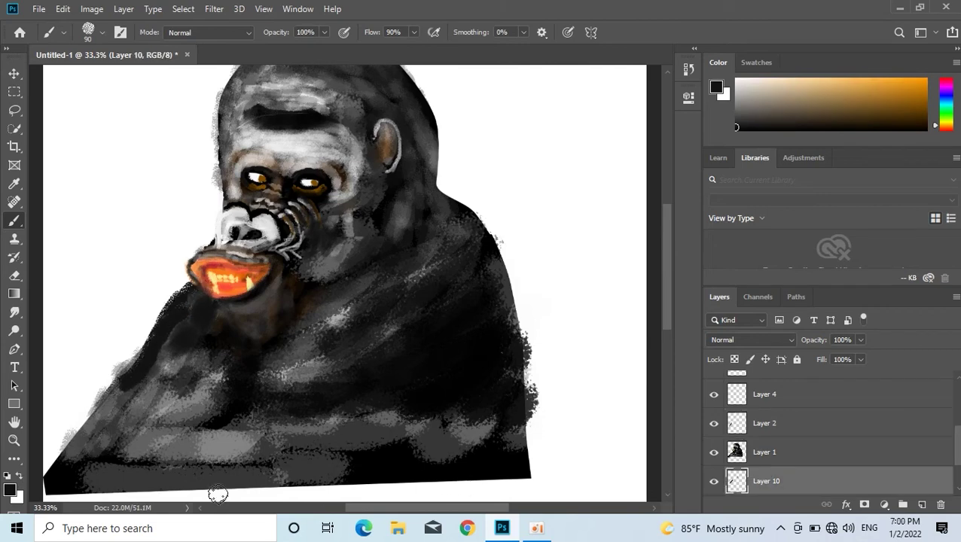
# Paint softer light and dark shoulder strokes at 56% brush opacity.
pyautogui.press('x')
pyautogui.press('5')
pyautogui.press('6')
pyautogui.hotkey('alt', ']')
pyautogui.hotkey('alt', ']')
pyautogui.moveTo(154, 422)
pyautogui.mouseDown()
pyautogui.moveTo(121, 471)
pyautogui.moveTo(111, 422)
pyautogui.moveTo(64, 466)
pyautogui.moveTo(177, 472)
pyautogui.moveTo(203, 451)
pyautogui.moveTo(480, 410)
pyautogui.mouseUp()
pyautogui.press('x')
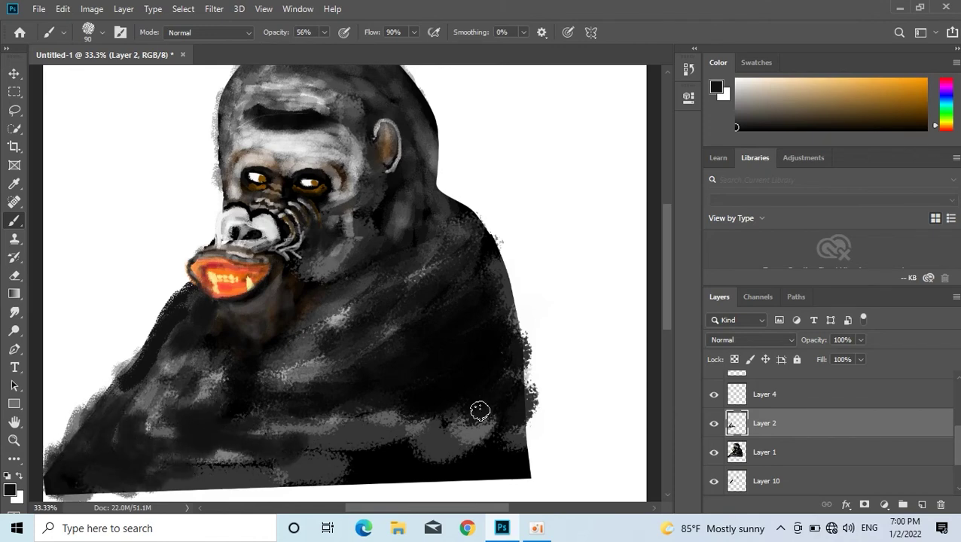
# Merge all the painting layers into Layer 9 above the Background.
pyautogui.hotkey('ctrl', '-')
pyautogui.hotkey('ctrl', '-')
pyautogui.press('v')
pyautogui.scroll(5, 787, 484)
pyautogui.keyDown('shift'); pyautogui.click(777, 388); pyautogui.keyUp('shift')
pyautogui.hotkey('ctrl', 'e')
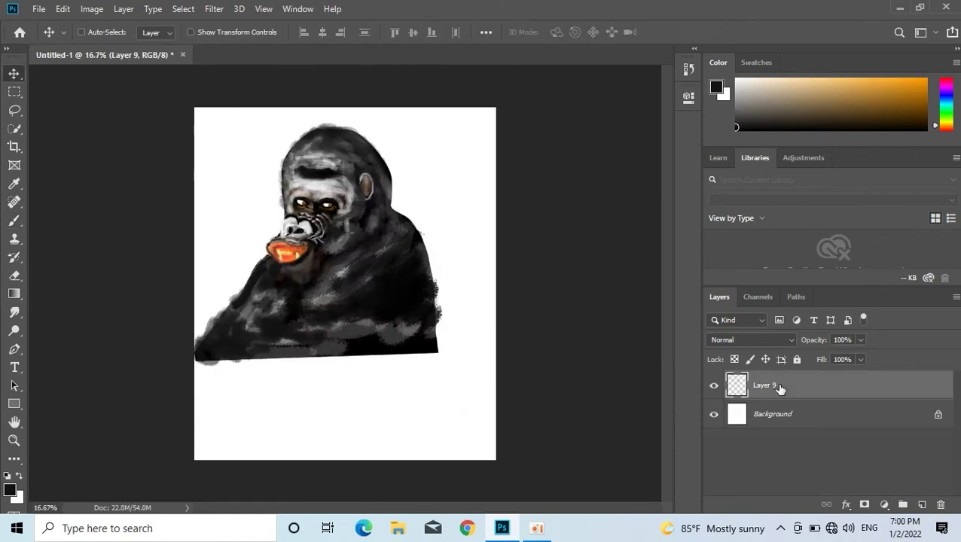
# Enlarge the gorilla layer from its corner and move it down the page.
pyautogui.hotkey('ctrl', 't')
pyautogui.moveTo(455, 150); pyautogui.dragTo(500, 107)
pyautogui.moveTo(370, 348)
pyautogui.mouseDown()
pyautogui.moveTo(361, 424)
pyautogui.moveTo(361, 382)
pyautogui.mouseUp()
pyautogui.press('Return')
# On new layers, paint the dark body down to the canvas bottom at full opacity.
pyautogui.press('b')
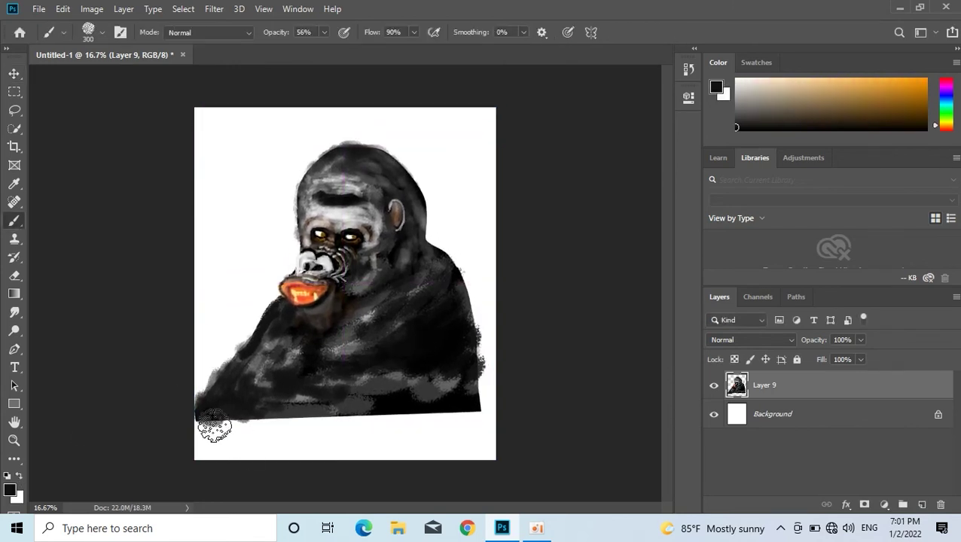
pyautogui.hotkey('ctrl', 'shift', 'alt', 'n')
pyautogui.hotkey('ctrl', '[')
pyautogui.moveTo(167, 429)
pyautogui.mouseDown()
pyautogui.moveTo(375, 423)
pyautogui.moveTo(408, 444)
pyautogui.moveTo(467, 422)
pyautogui.mouseUp()
pyautogui.press('0')
pyautogui.hotkey('alt', ']')
pyautogui.hotkey('ctrl', 'shift', 'alt', 'n')
pyautogui.moveTo(271, 414)
pyautogui.mouseDown()
pyautogui.moveTo(322, 437)
pyautogui.moveTo(237, 413)
pyautogui.moveTo(476, 457)
pyautogui.moveTo(418, 397)
pyautogui.mouseUp()
# Add a new layer of light grey highlights on the lower body at 15% opacity.
pyautogui.press('x')
pyautogui.press('4')
pyautogui.press('5')
pyautogui.press('1')
pyautogui.press('5')
pyautogui.hotkey('ctrl', 'shift', 'alt', 'n')
pyautogui.moveTo(318, 401)
pyautogui.mouseDown()
pyautogui.moveTo(289, 412)
pyautogui.moveTo(468, 461)
pyautogui.moveTo(279, 450)
pyautogui.moveTo(377, 436)
pyautogui.mouseUp()
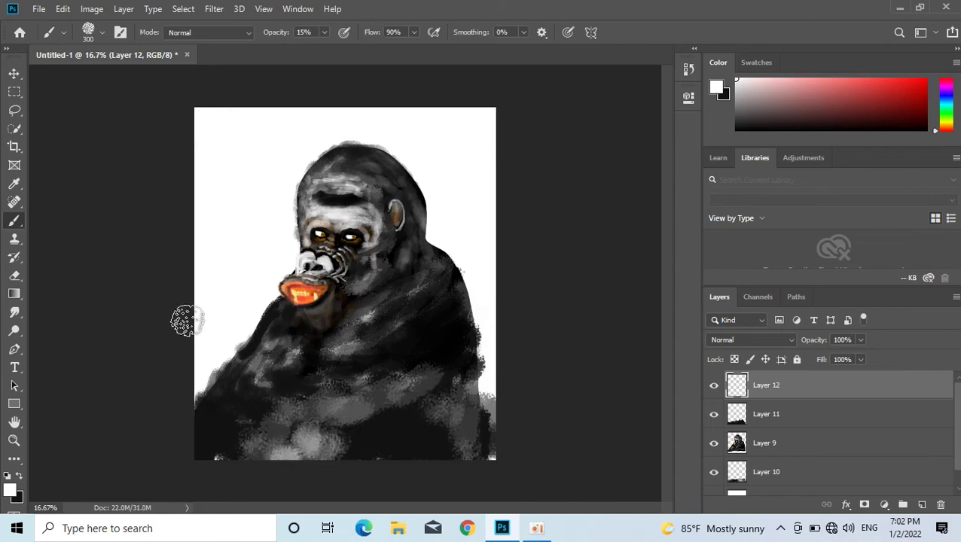
# Sample brown from the gorilla's eye and paint it across the brow and upper forehead.
pyautogui.click(10, 491)
pyautogui.moveTo(422, 66); pyautogui.dragTo(524, 66)
pyautogui.click(354, 229)
pyautogui.press('Return')
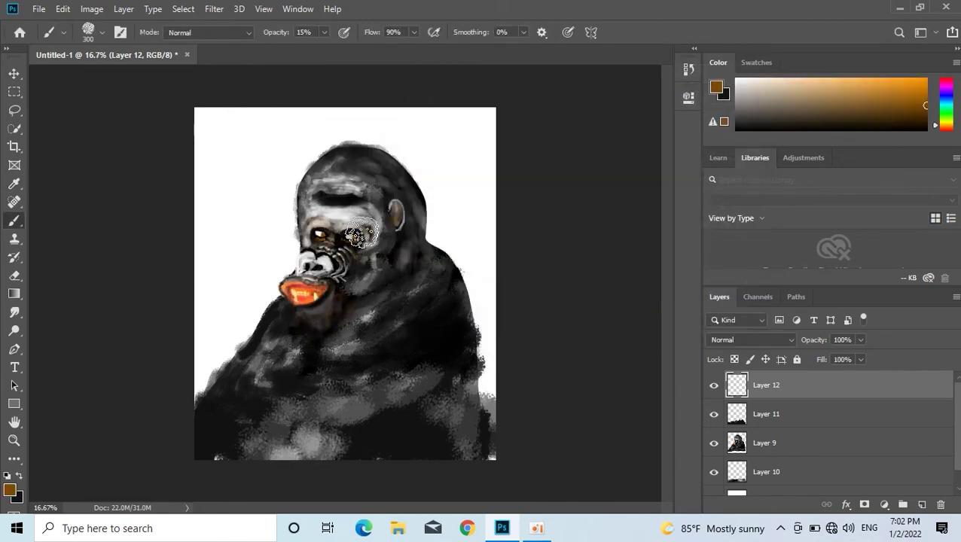
pyautogui.hotkey('ctrl', '+')
pyautogui.hotkey('ctrl', '+')
pyautogui.press('[')
pyautogui.press('[')
pyautogui.press('[')
pyautogui.hotkey('ctrl', 'shift', 'alt', 'n')
pyautogui.moveTo(370, 181)
pyautogui.mouseDown()
pyautogui.moveTo(309, 185)
pyautogui.moveTo(300, 199)
pyautogui.moveTo(339, 149)
pyautogui.mouseUp()
pyautogui.moveTo(278, 181); pyautogui.dragTo(267, 154)
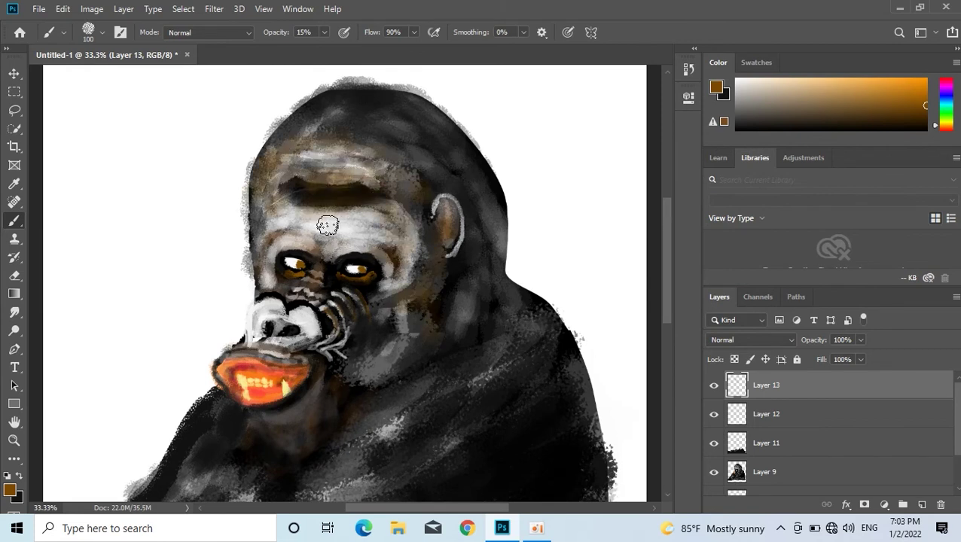
# Brush brown across the lower forehead and add a faint light wash around the nose.
pyautogui.moveTo(327, 225); pyautogui.dragTo(269, 223)
pyautogui.moveTo(269, 26); pyautogui.dragTo(276, 26)
pyautogui.moveTo(248, 309); pyautogui.dragTo(331, 305)
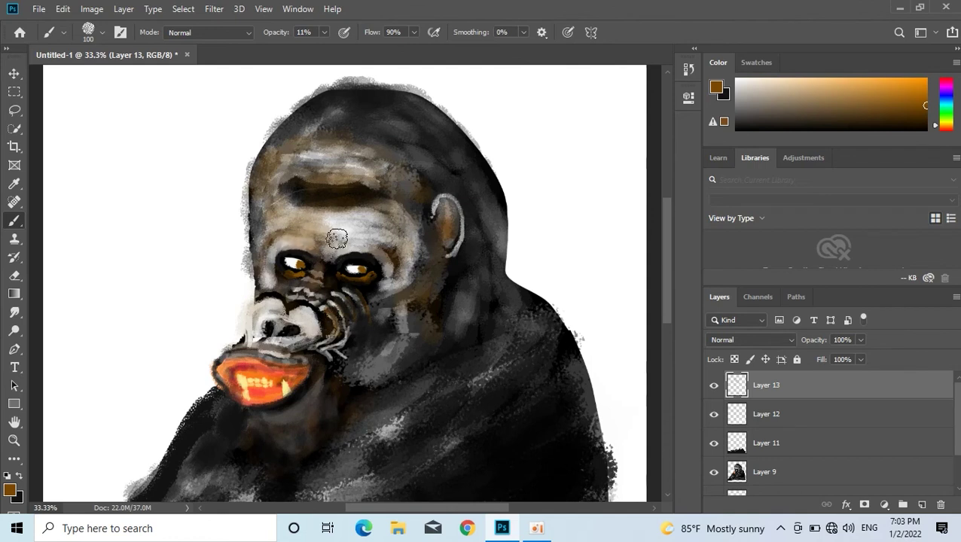
# On new layers, darken the left cheek edge in black, undoing the head-edge strokes.
pyautogui.press('x')
pyautogui.hotkey('ctrl', 'shift', 'alt', 'n')
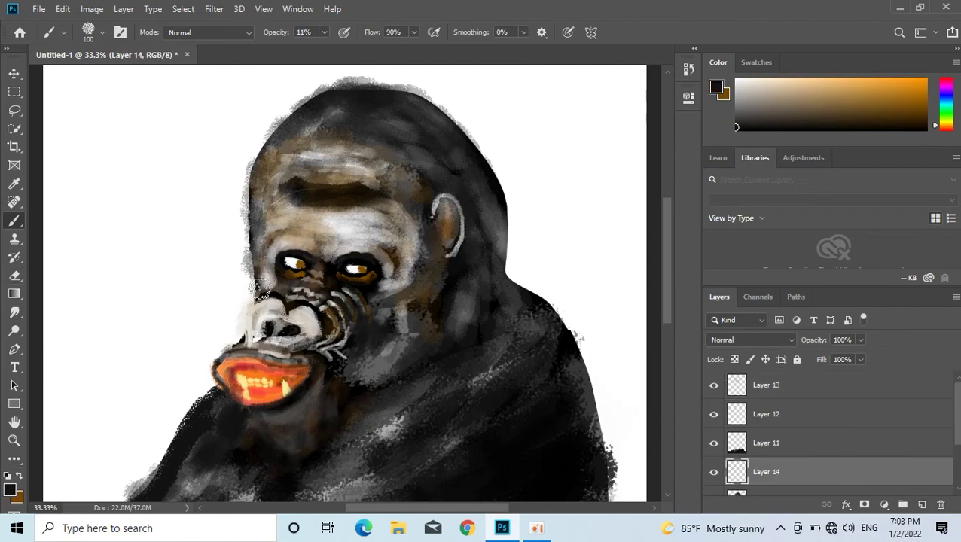
pyautogui.moveTo(257, 292); pyautogui.dragTo(248, 260)
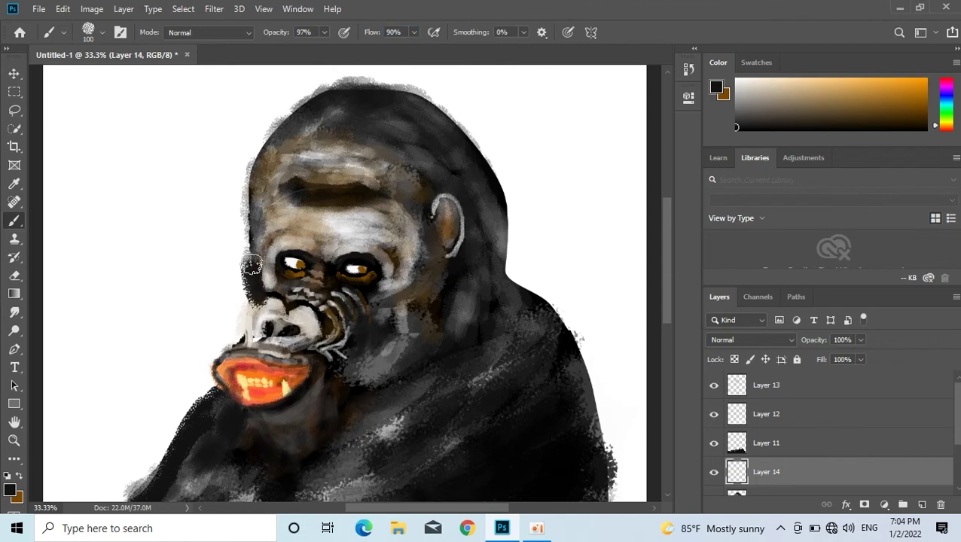
pyautogui.hotkey('ctrl', 'shift', 'alt', 'n')
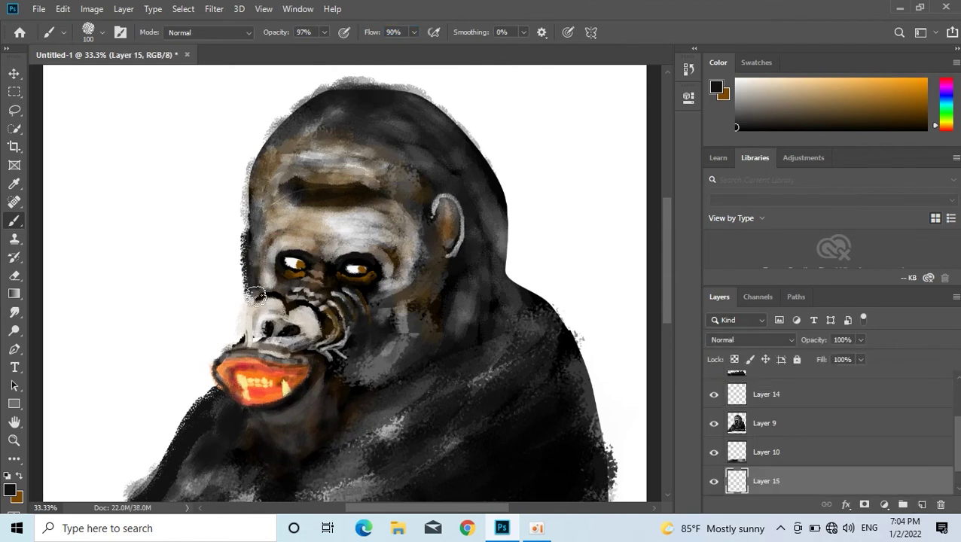
pyautogui.moveTo(243, 298); pyautogui.dragTo(245, 147)
pyautogui.hotkey('ctrl', 'z')
pyautogui.hotkey('ctrl', 'z')
# Erase the dark left head edge on Layer 9 and the beige patch on Layer 13.
pyautogui.press('e')
pyautogui.hotkey('alt', ']')
pyautogui.hotkey('alt', ']')
pyautogui.press('9')
pyautogui.press('9')
pyautogui.moveTo(272, 133)
pyautogui.mouseDown()
pyautogui.moveTo(249, 167)
pyautogui.moveTo(257, 180)
pyautogui.moveTo(282, 133)
pyautogui.mouseUp()
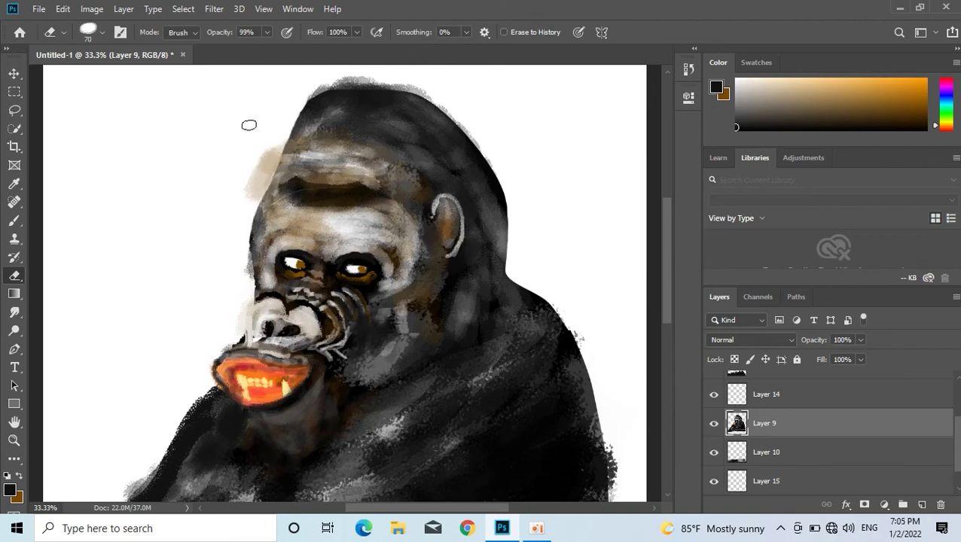
pyautogui.hotkey('alt', '[')
pyautogui.hotkey('alt', '[')
pyautogui.hotkey('alt', ']')
pyautogui.hotkey('alt', ']')
pyautogui.hotkey('alt', ']')
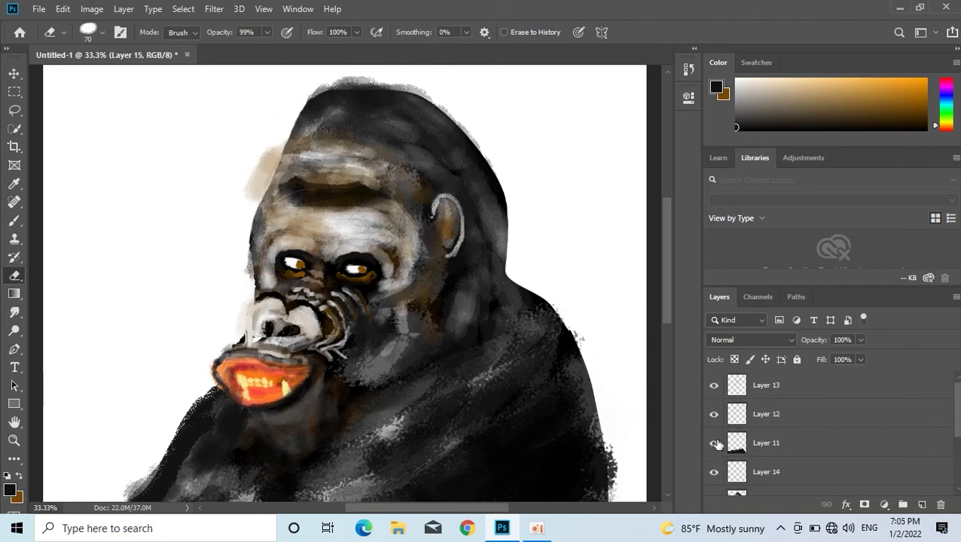
pyautogui.hotkey('alt', ']')
pyautogui.hotkey('alt', ']')
pyautogui.hotkey('alt', ']')
pyautogui.moveTo(257, 160); pyautogui.dragTo(257, 189)
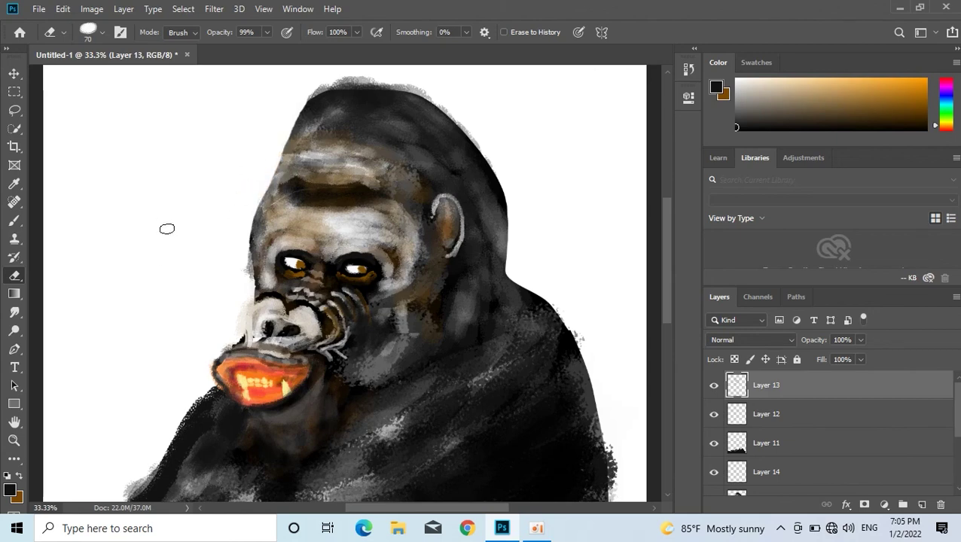
# Set the eraser opacity to 37% and add new Layer 16 on top.
pyautogui.press('3')
pyautogui.press('7')
pyautogui.click(923, 505)
# Paint light grey highlights on the right shoulder with white at 13% opacity.
pyautogui.press('b')
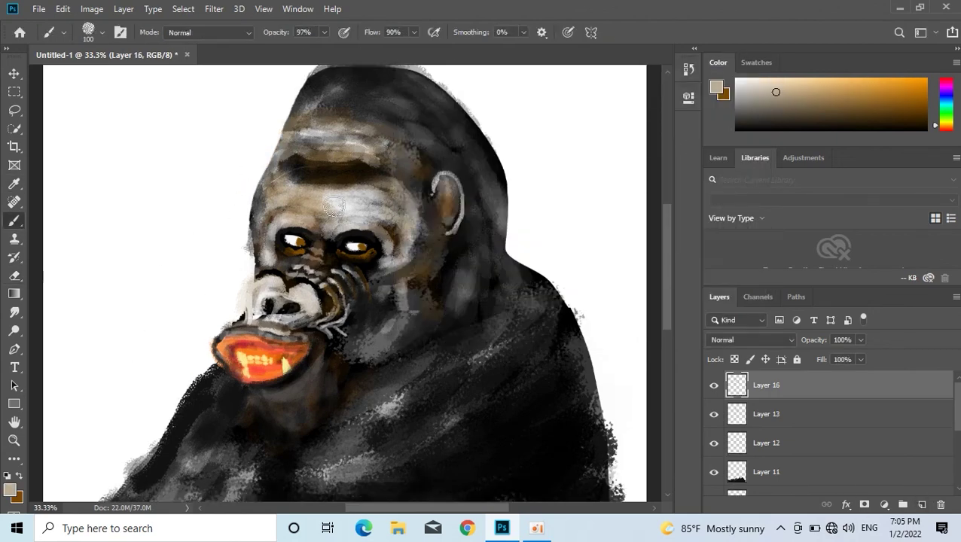
pyautogui.press('1')
pyautogui.press('3')
pyautogui.moveTo(458, 253)
pyautogui.mouseDown()
pyautogui.moveTo(503, 317)
pyautogui.moveTo(532, 308)
pyautogui.mouseUp()
pyautogui.scroll(-1, 328, 403)
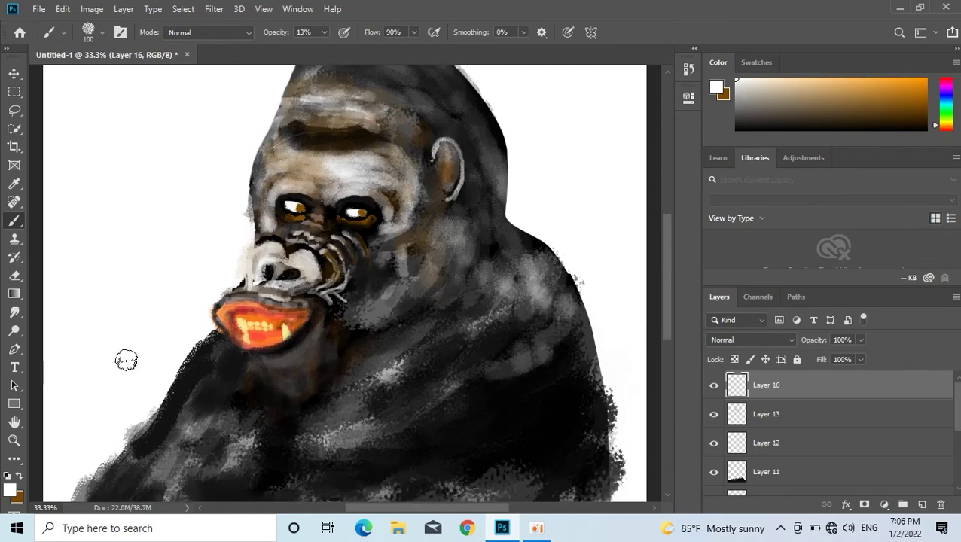
# With a smaller brush at 66% opacity, outline the orange mouth in black, then zoom out.
pyautogui.keyDown('alt'); pyautogui.keyDown('shift'); pyautogui.rightClick(378, 96); pyautogui.keyUp('shift'); pyautogui.keyUp('alt')
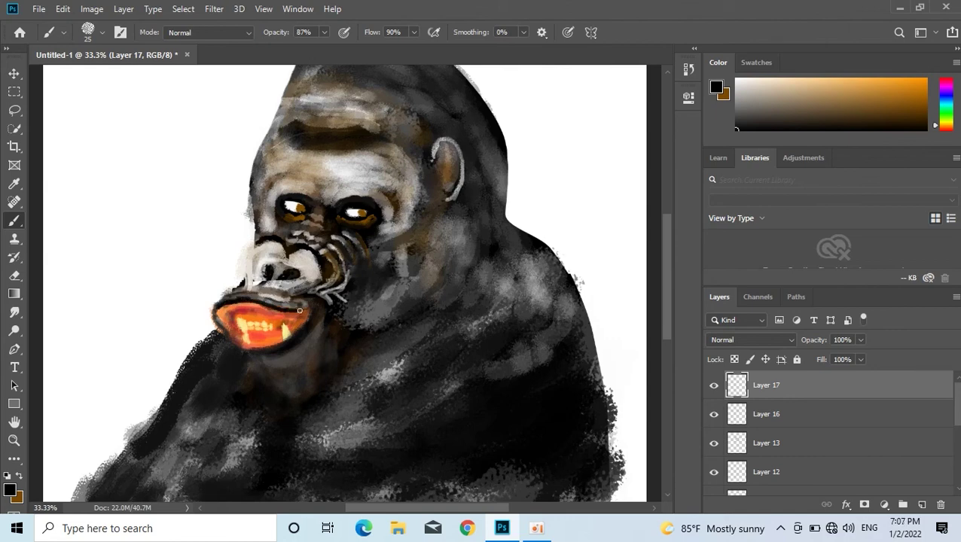
pyautogui.moveTo(286, 36); pyautogui.dragTo(269, 36)
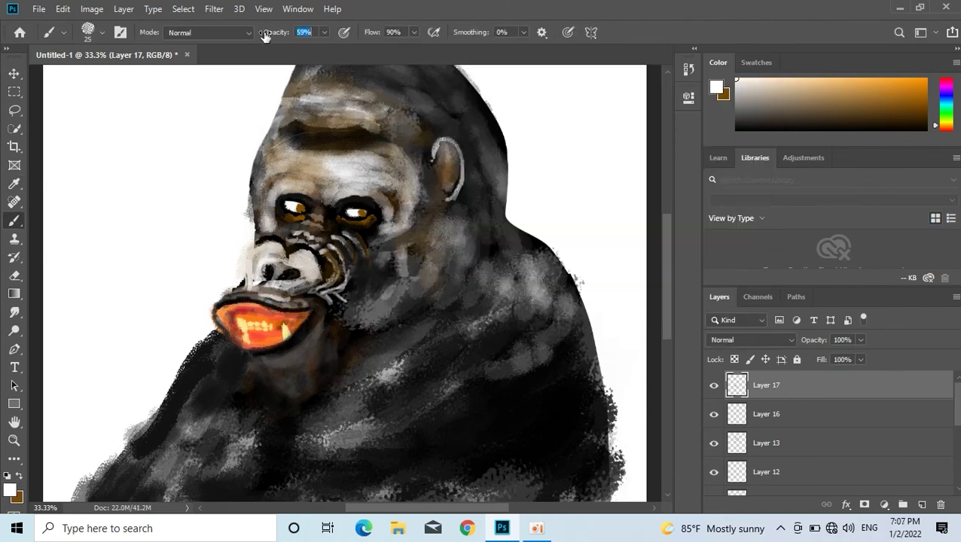
pyautogui.keyDown('alt'); pyautogui.click(299, 302); pyautogui.keyUp('alt')
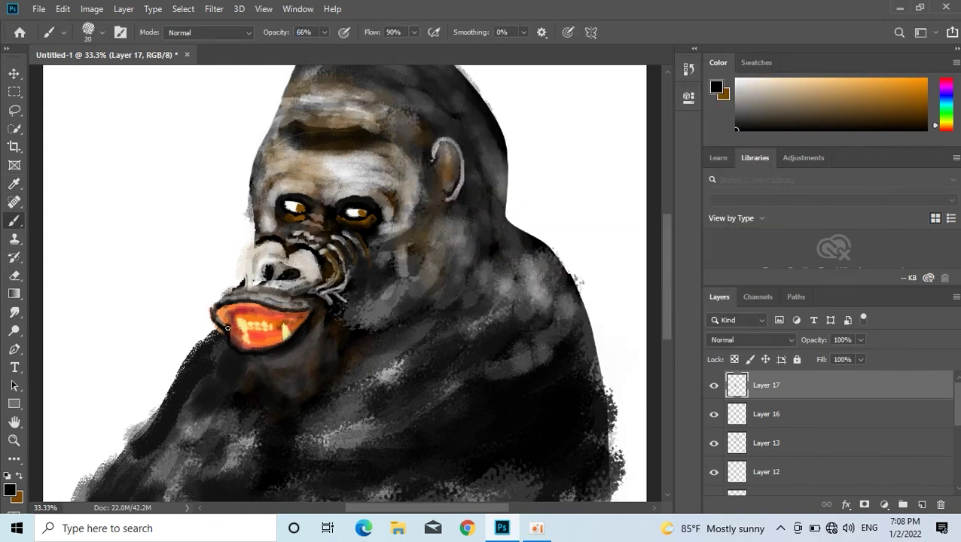
pyautogui.click(750, 89)
pyautogui.press('5')
pyautogui.press('8')
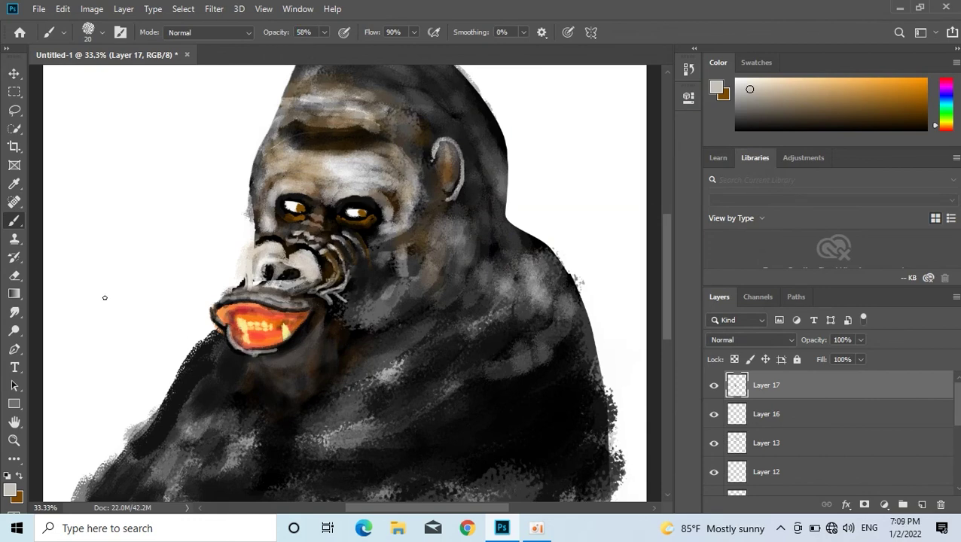
pyautogui.hotkey('ctrl', '-')
pyautogui.hotkey('ctrl', '-')
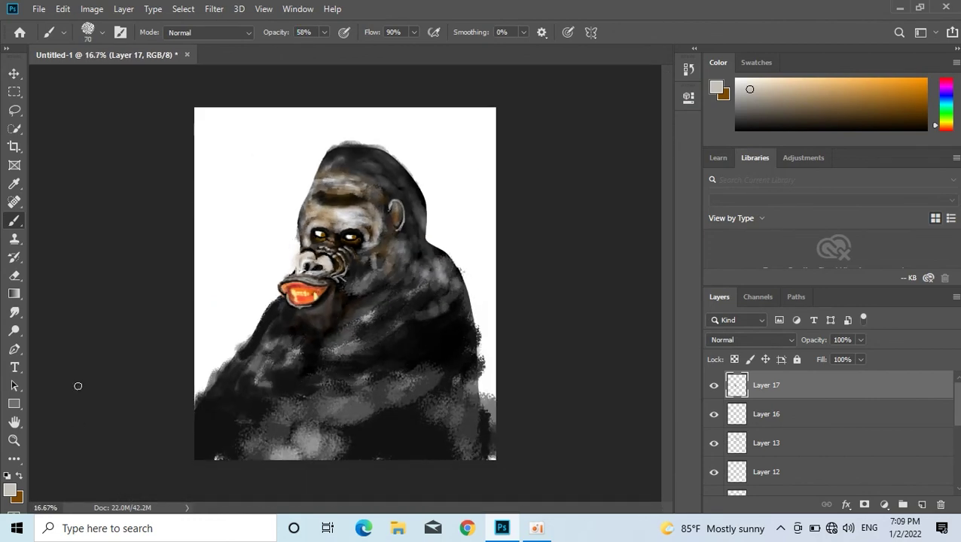
# Outline the gorilla's lower-left and right body edges down to the canvas bottom in black at 100%.
pyautogui.keyDown('alt'); pyautogui.click(223, 452); pyautogui.keyUp('alt')
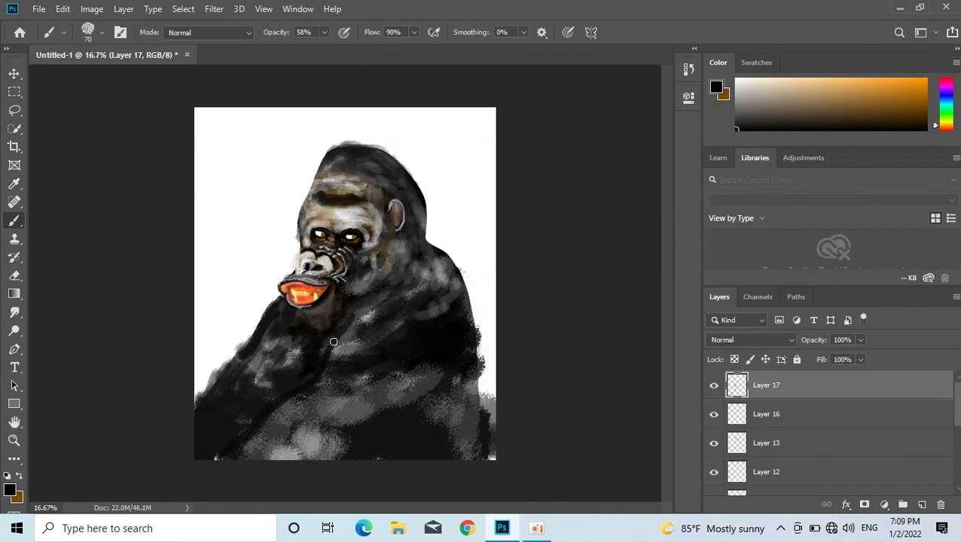
pyautogui.click(716, 89)
pyautogui.press('0')
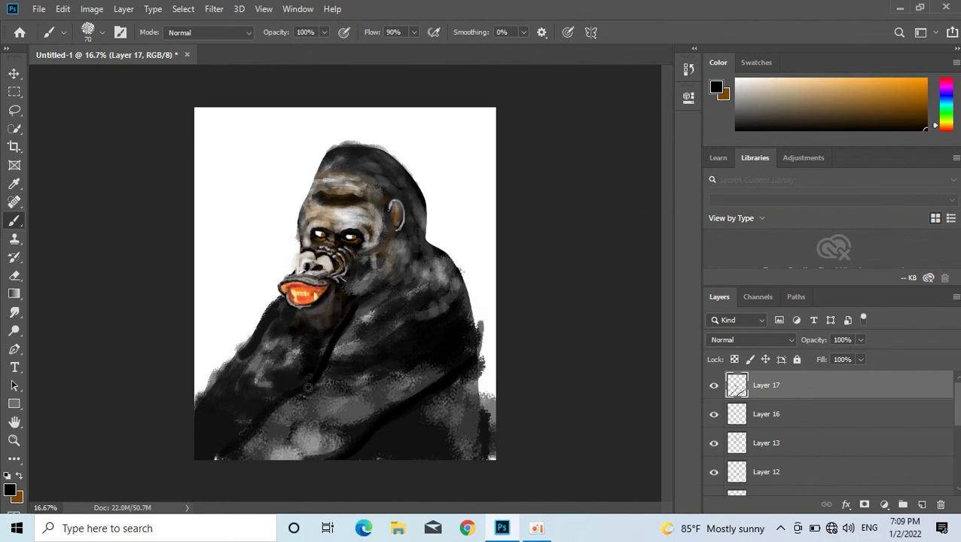
pyautogui.moveTo(223, 366); pyautogui.dragTo(251, 342)
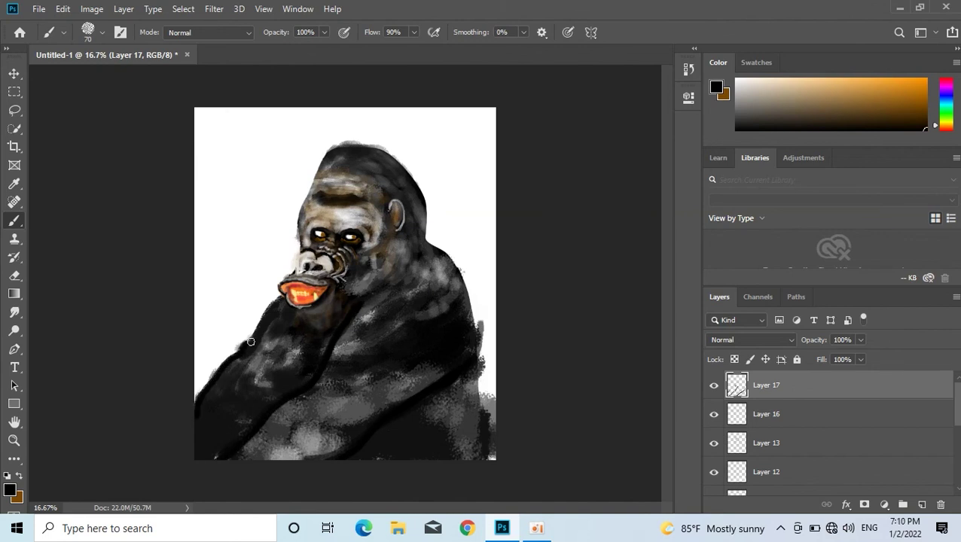
pyautogui.moveTo(466, 301); pyautogui.dragTo(481, 380)
pyautogui.moveTo(482, 455); pyautogui.dragTo(460, 276)
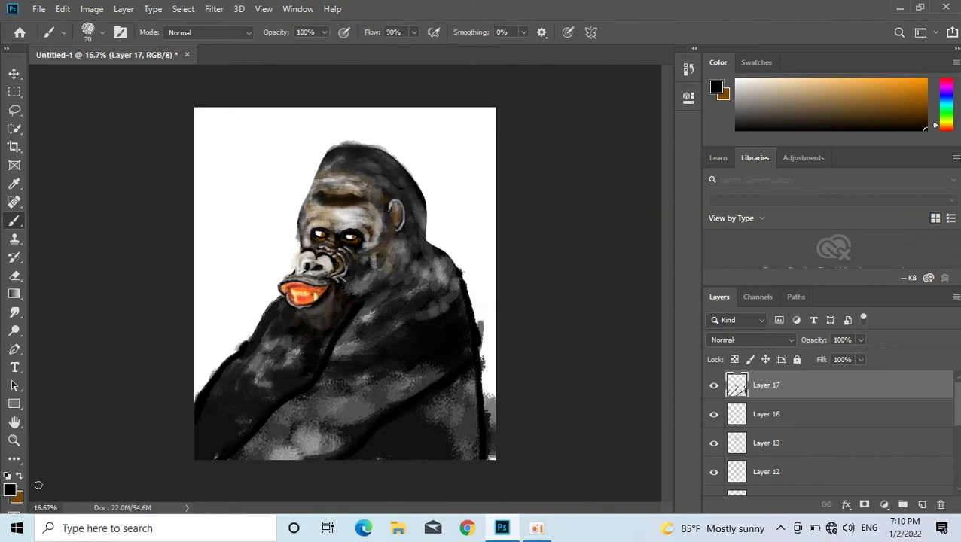
pyautogui.press('x')
# Bring up File > Save As and name the file 'gorilla'.
pyautogui.press('v')
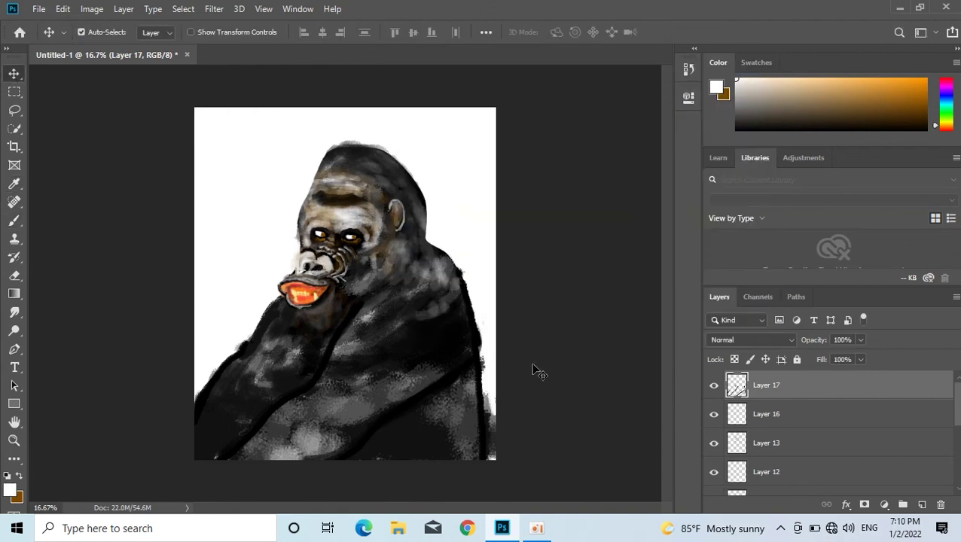
pyautogui.click(39, 9)
pyautogui.click(57, 163)
pyautogui.write('gorilla')
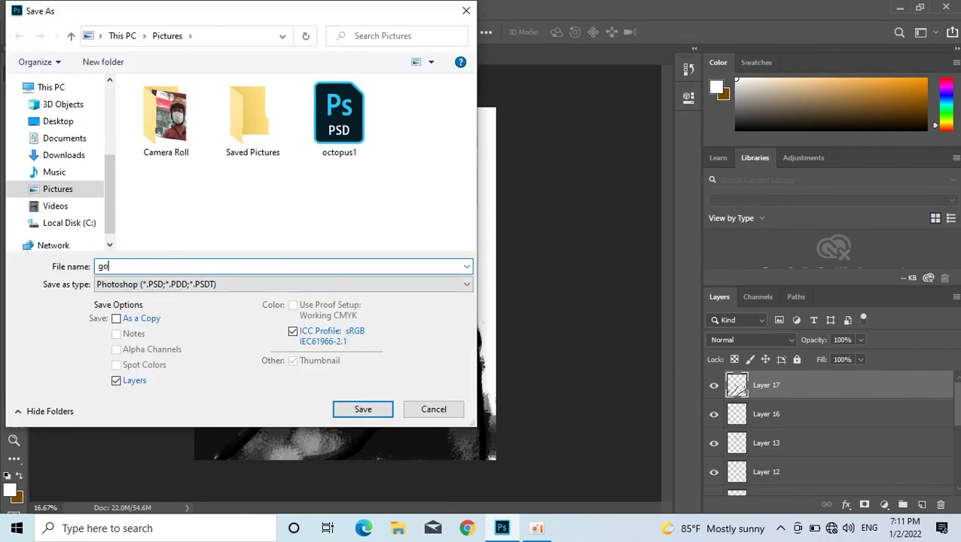